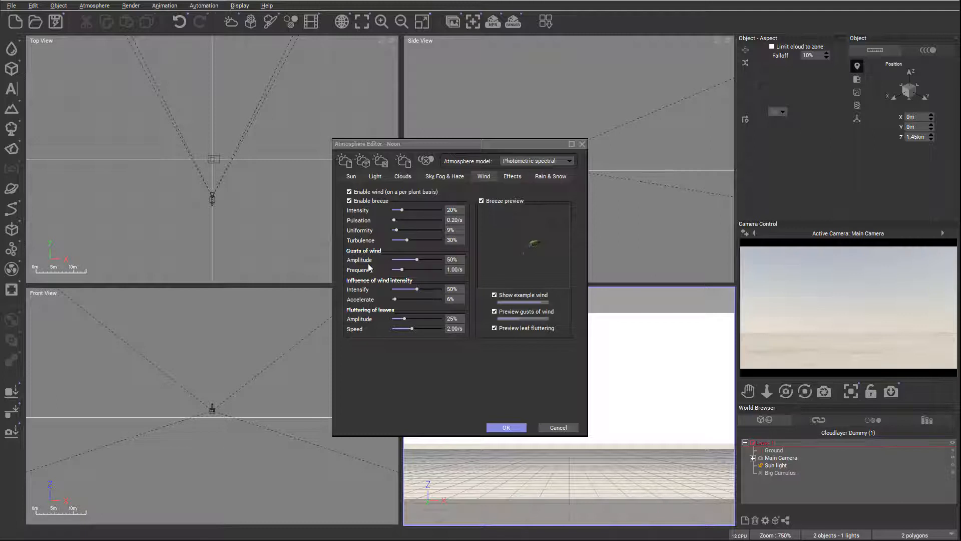
Step: Disable per-plant wind, the breeze and the breeze preview in the atmosphere's wind settings
left_click(539, 239)
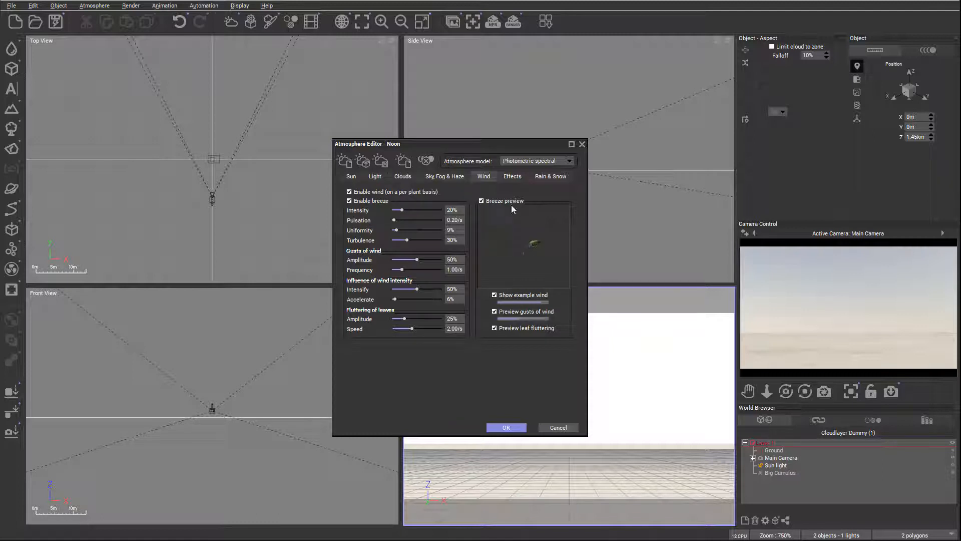
left_click(350, 191)
left_click(486, 201)
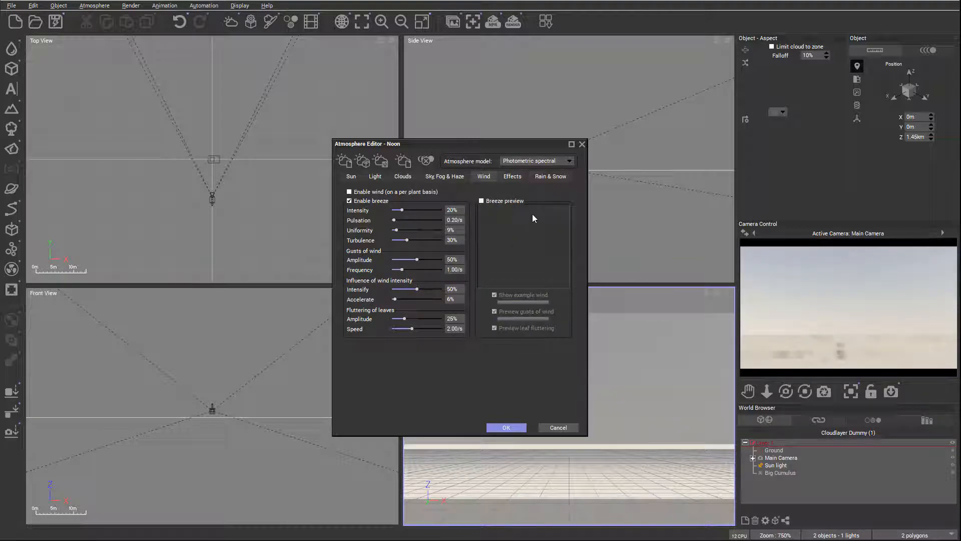
left_click(384, 201)
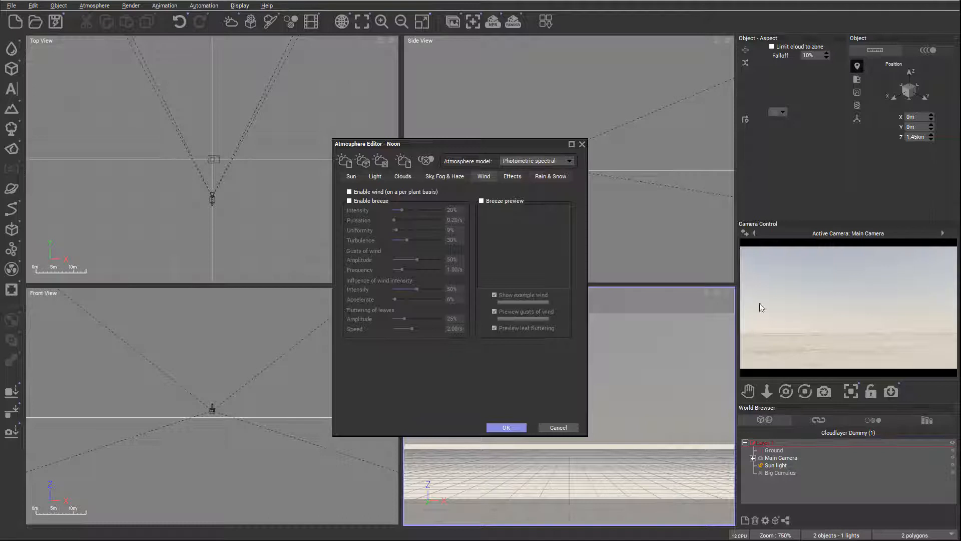
right_click(899, 297)
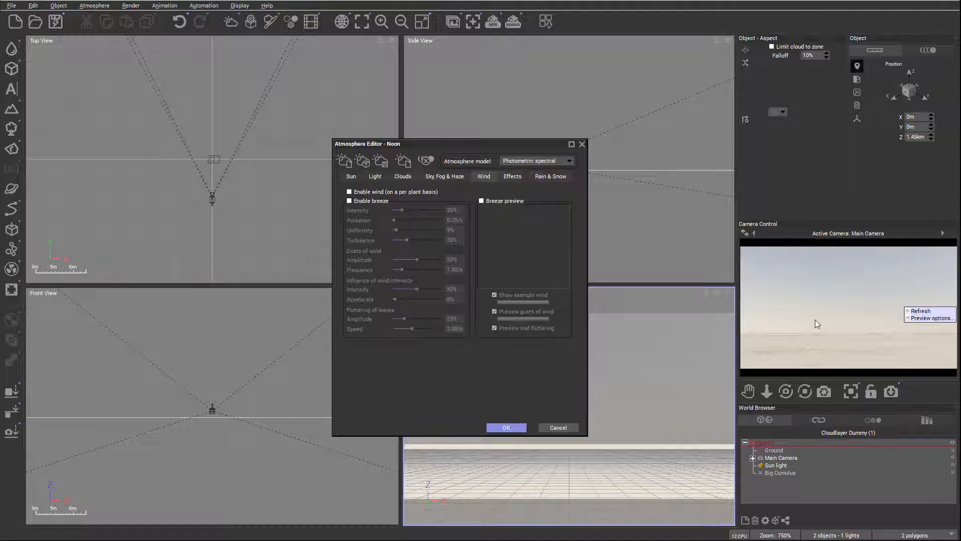
left_click(493, 237)
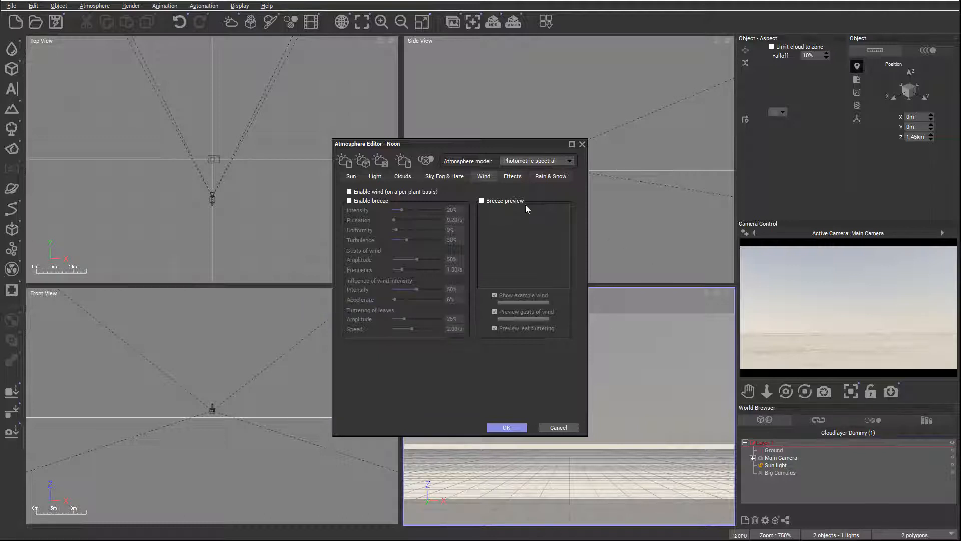
Step: Open the atmosphere effects settings and move the sun light and Big Cumulus together down towards the horizon and slightly backwards
left_click(507, 178)
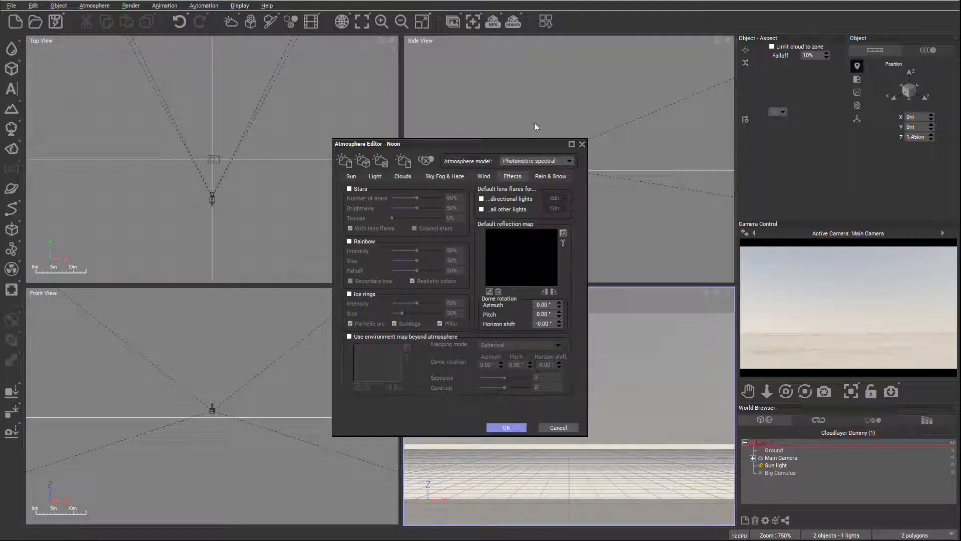
left_click_drag(498, 142, 431, 101)
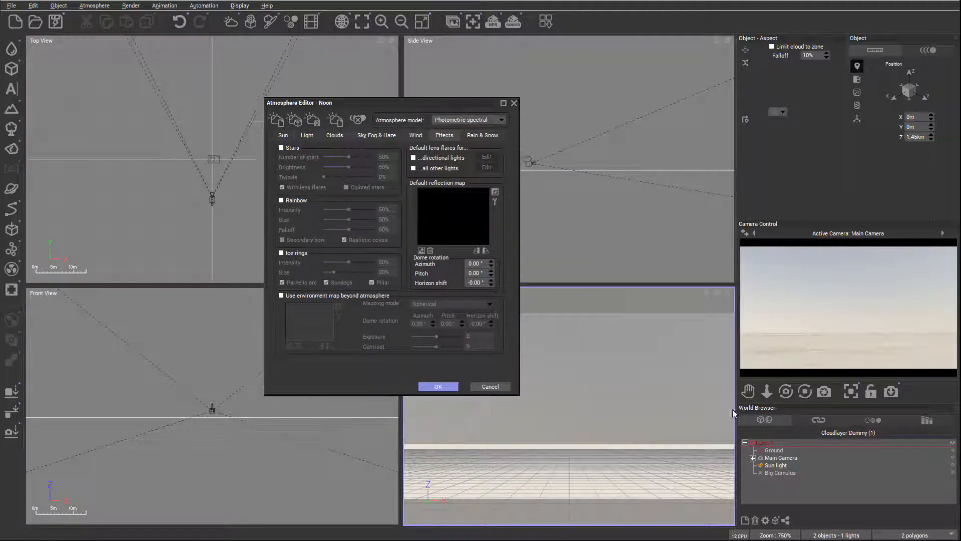
left_click(776, 465, "ctrl")
scroll(595, 159, "down", 10)
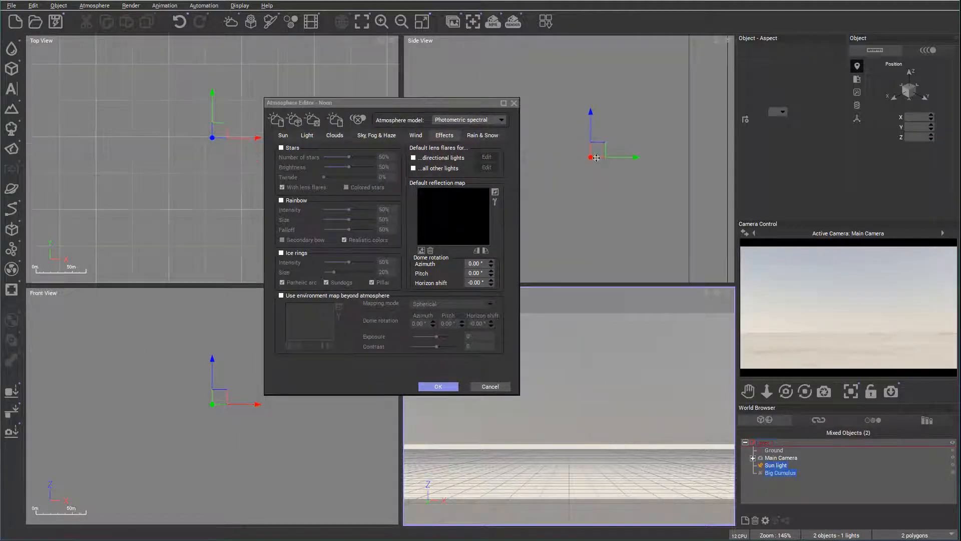
scroll(598, 161, "down", 4)
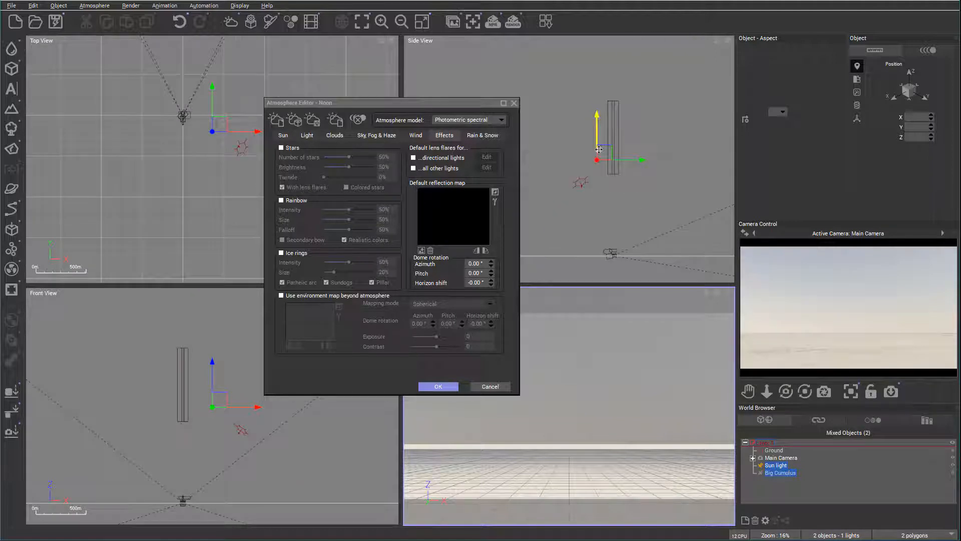
left_click_drag(588, 207, 584, 217)
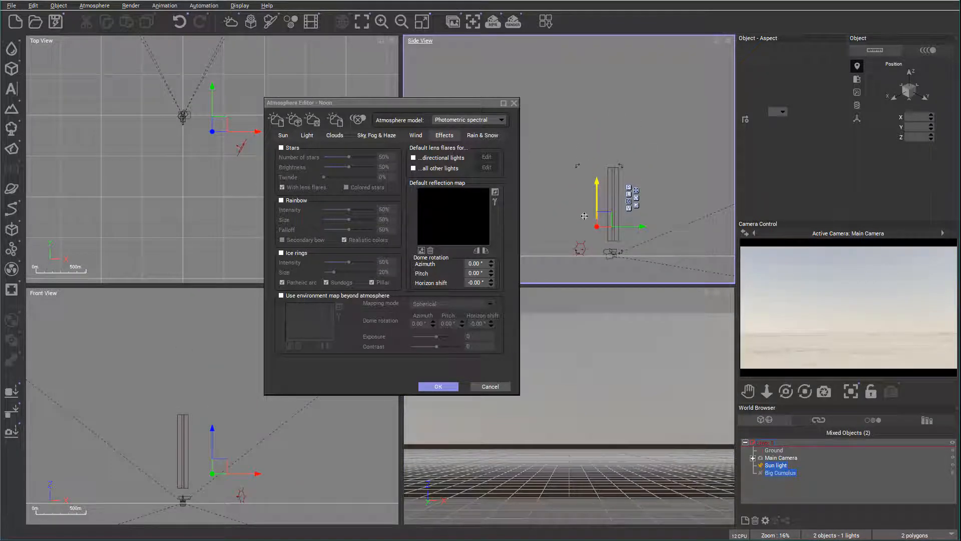
left_click_drag(221, 124, 213, 135)
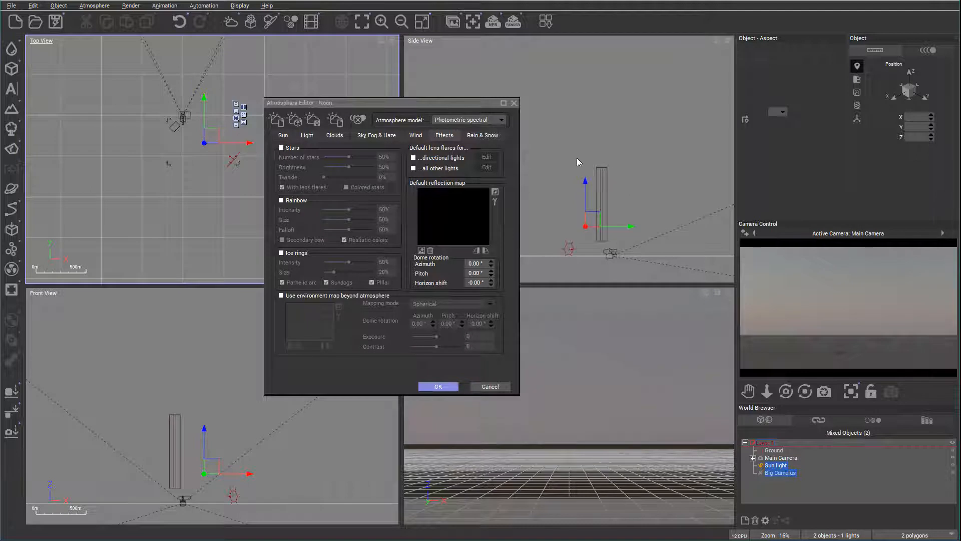
Step: Enable stars with number and brightness at 100% and twinkle at 16%
left_click(290, 149)
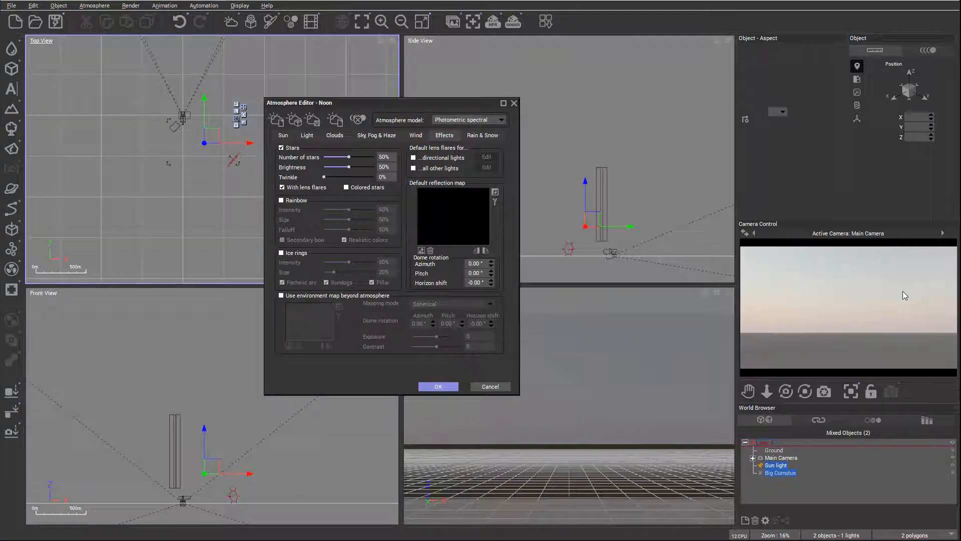
left_click_drag(344, 157, 380, 167)
left_click_drag(324, 177, 334, 176)
Step: Enable a rainbow with 100% intensity, 66% size, 70% falloff and a secondary bow
left_click(294, 200)
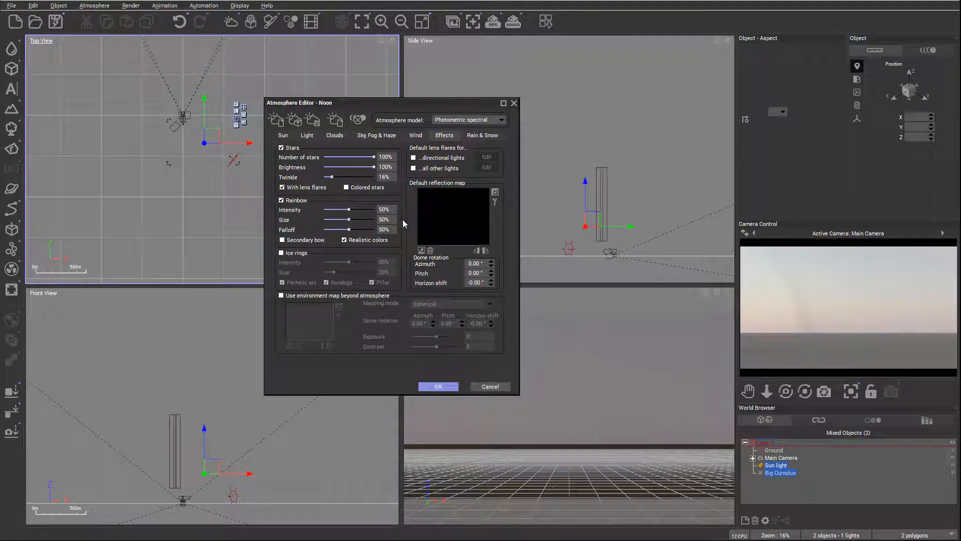
left_click_drag(349, 209, 437, 207)
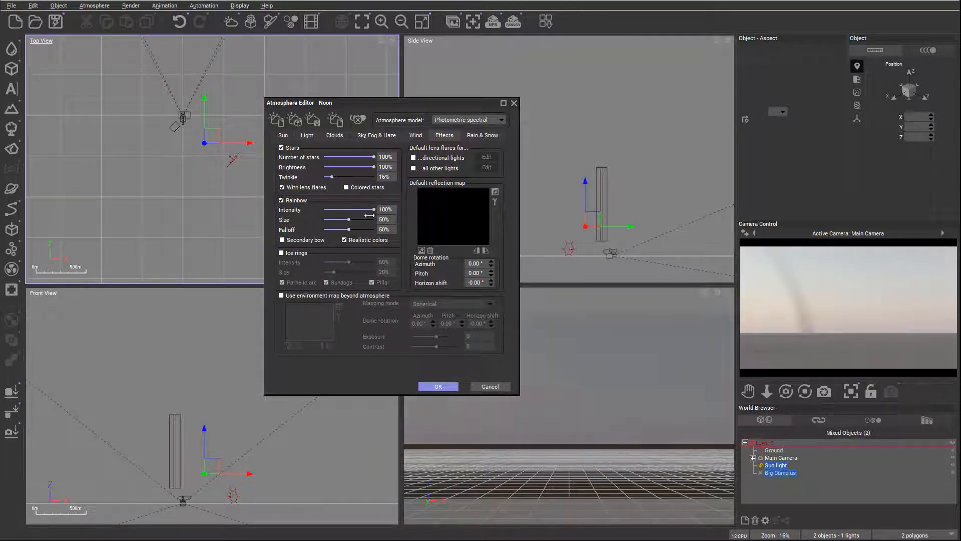
left_click_drag(350, 229, 358, 229)
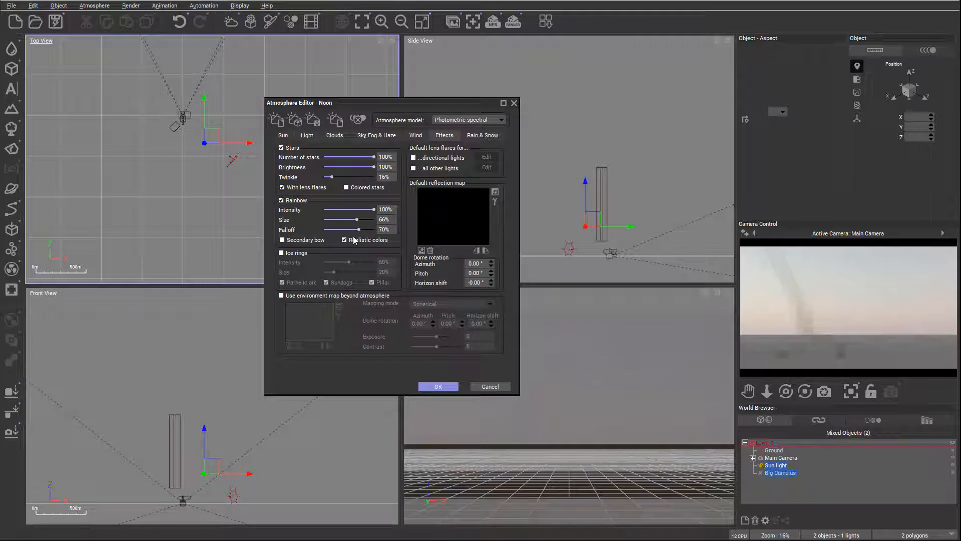
left_click(323, 239)
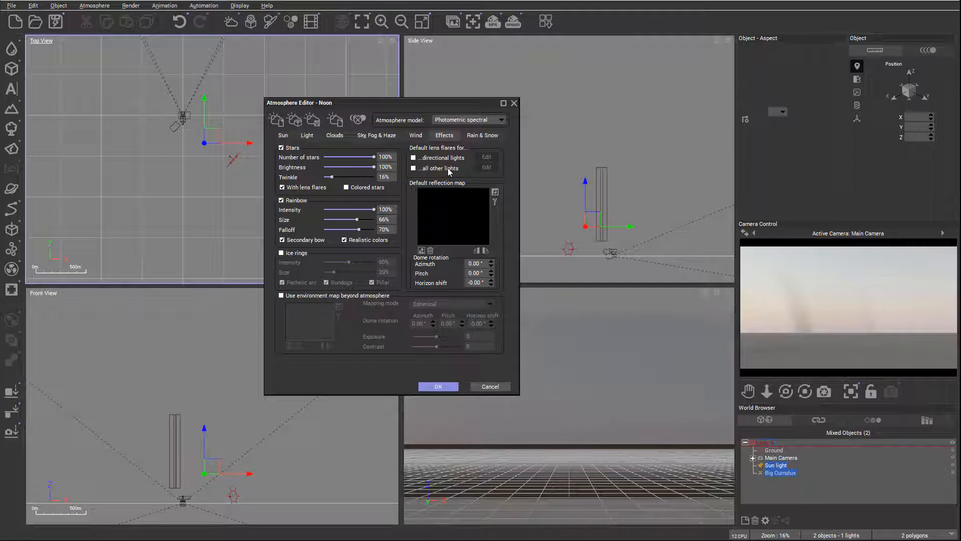
Step: Enable ice rings and move the sun light and Big Cumulus together in front of the camera
left_click(296, 253)
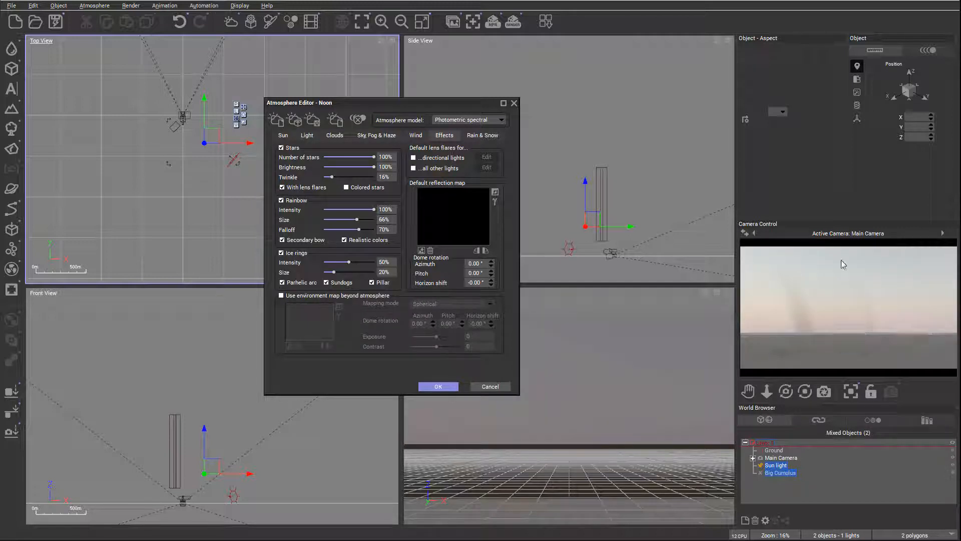
left_click_drag(209, 135, 181, 29)
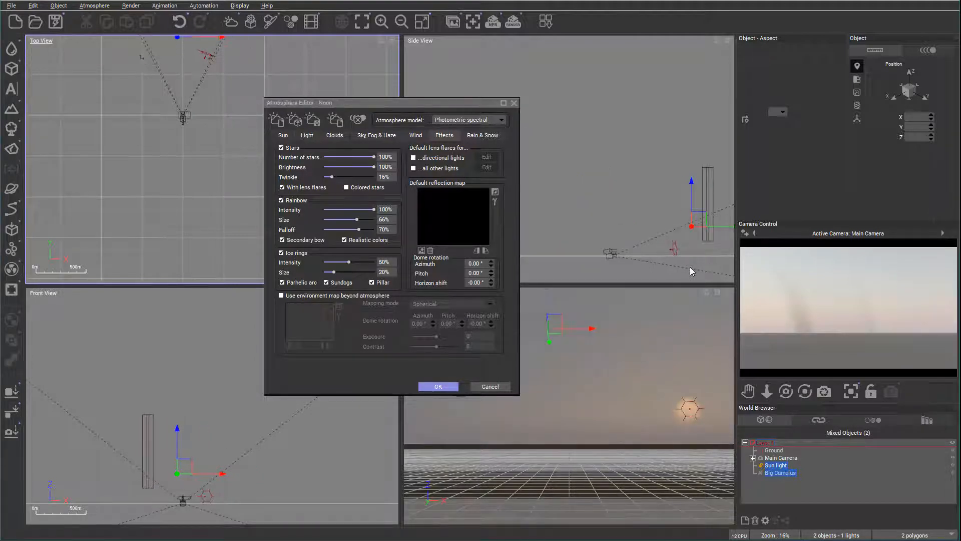
left_click(824, 499)
Step: Delete the Big Cumulus cloud object from the scene
left_click(771, 467)
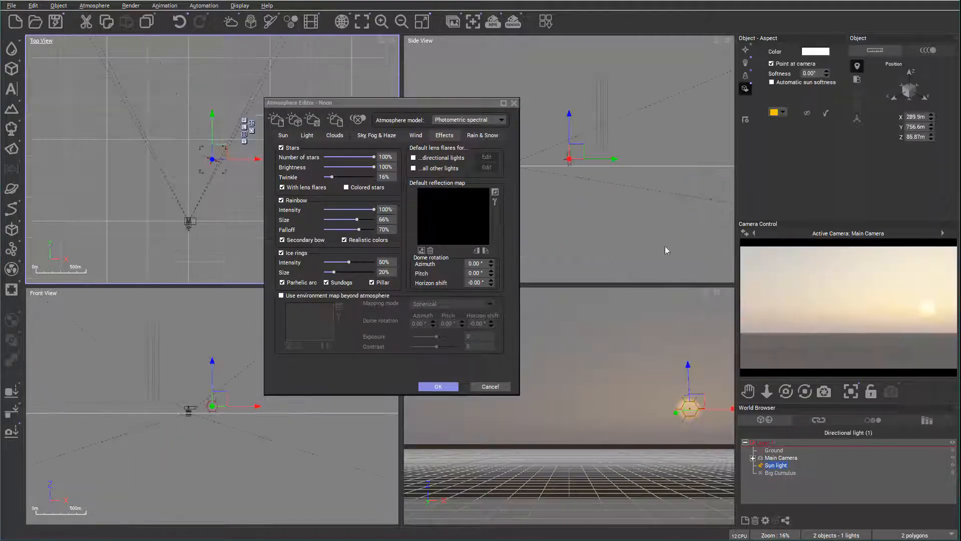
left_click(784, 474)
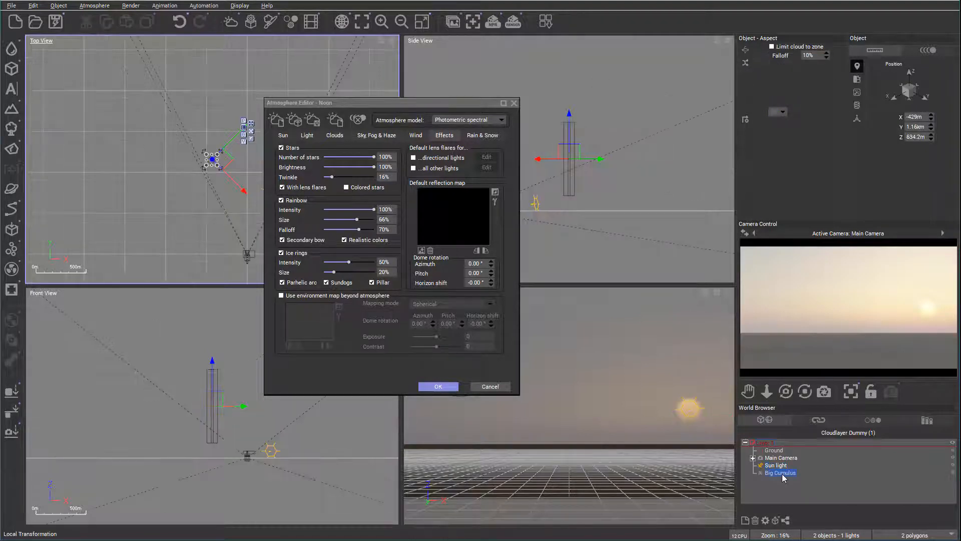
key("Delete")
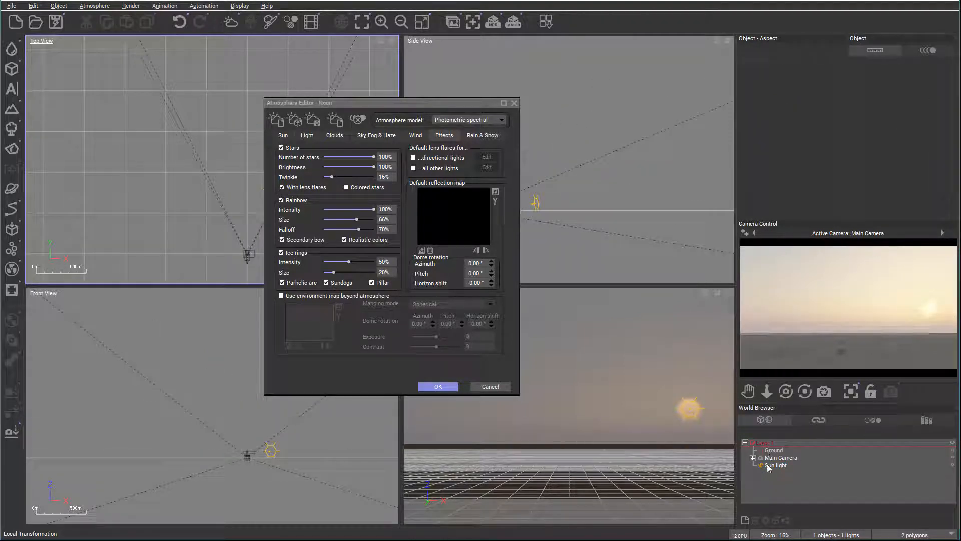
Step: Reposition the sun light in the side view to about Y 793.4 m and Z 134.9 m
left_click(773, 465)
left_click_drag(550, 154, 543, 141)
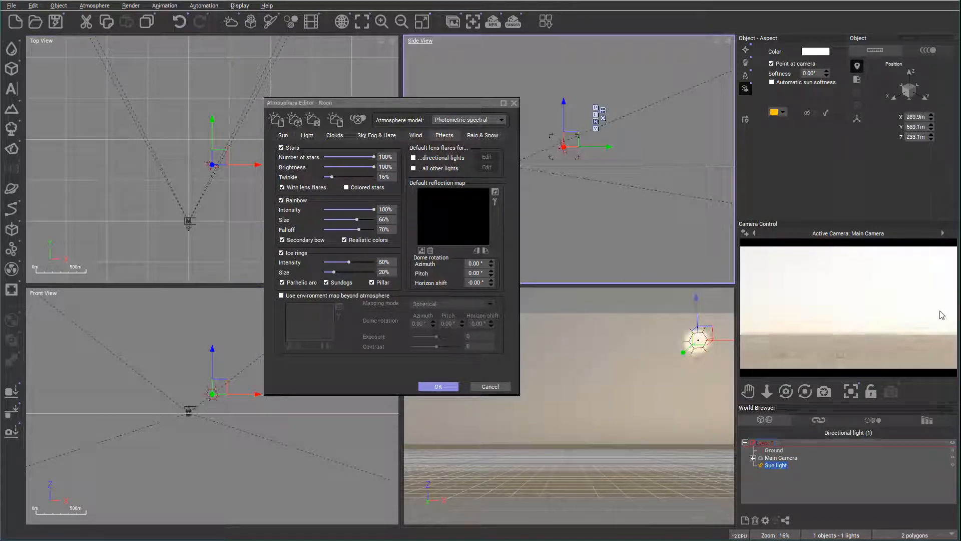
left_click_drag(575, 142, 573, 154)
Step: Reduce glow intensity to 3%, scattering anisotropy to 0.54, fog ground density to 15% and haze ground density to 20%
left_click(376, 135)
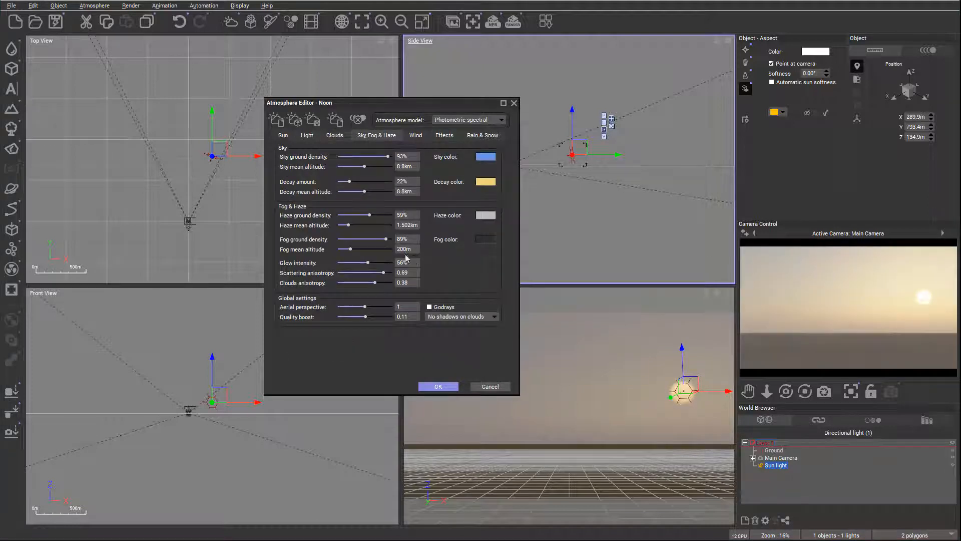
left_click_drag(371, 262, 345, 257)
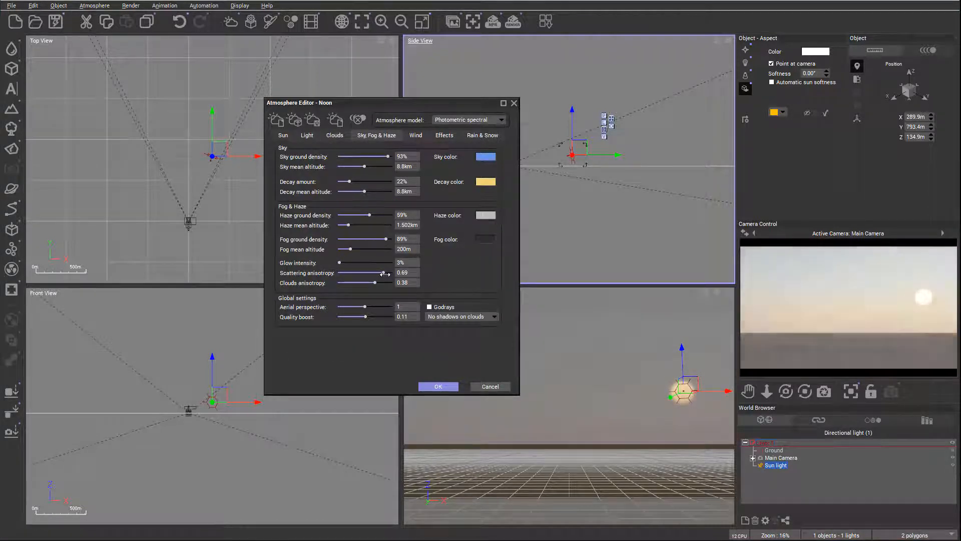
left_click_drag(386, 239, 341, 215)
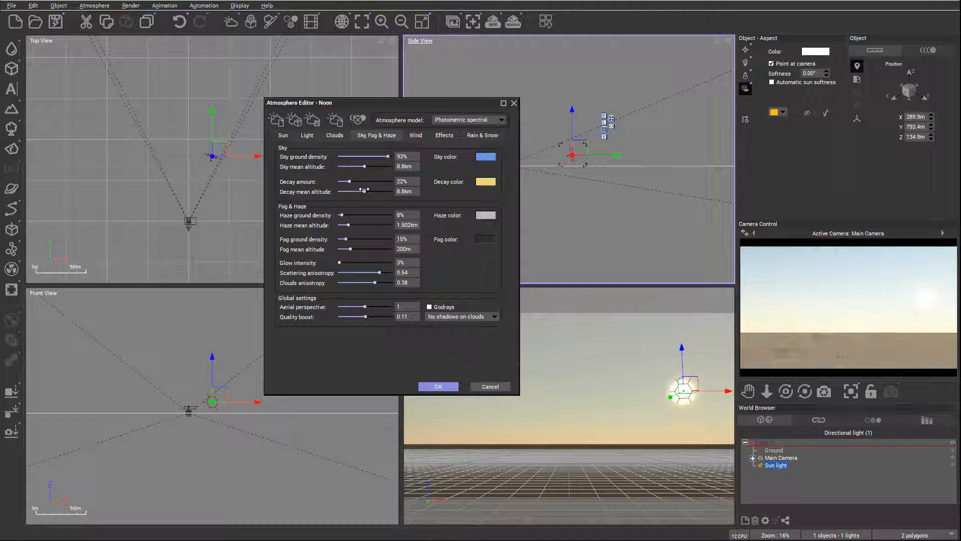
left_click_drag(341, 215, 347, 215)
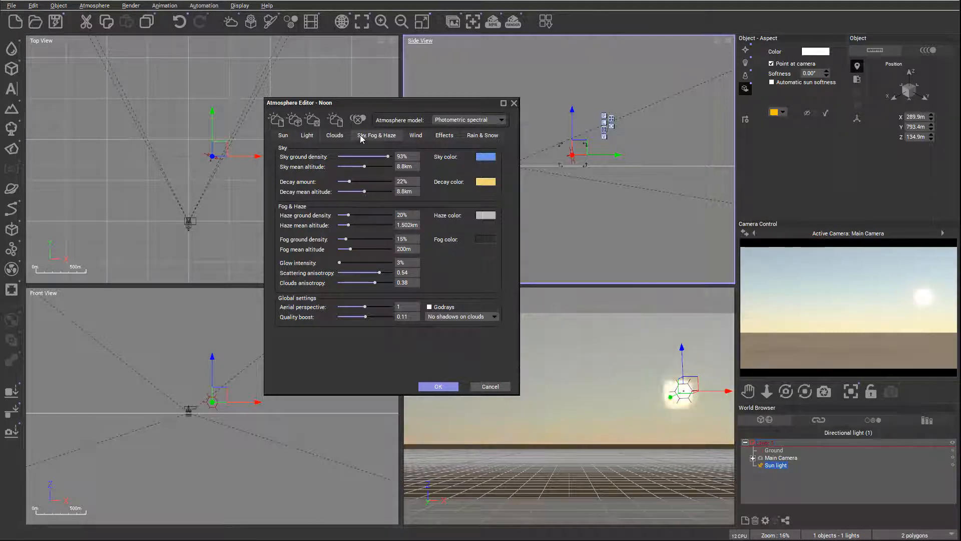
Step: Check the lighting settings and the available atmosphere models, keeping Photometric spectral
left_click(307, 136)
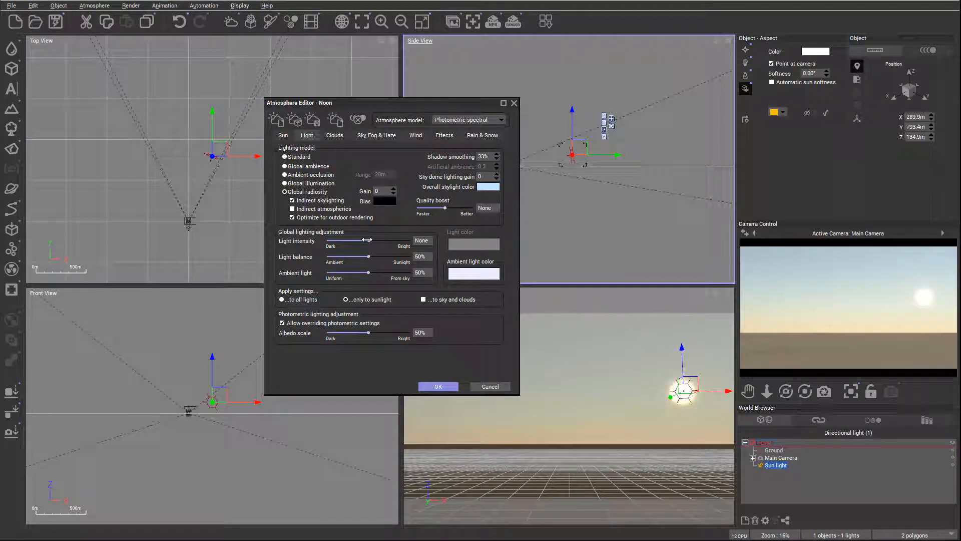
left_click(499, 121)
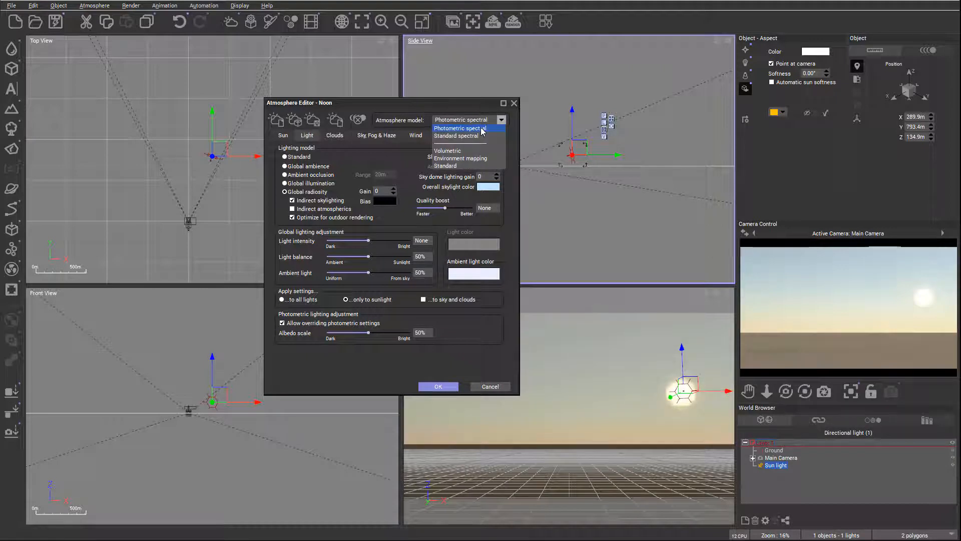
left_click(481, 129)
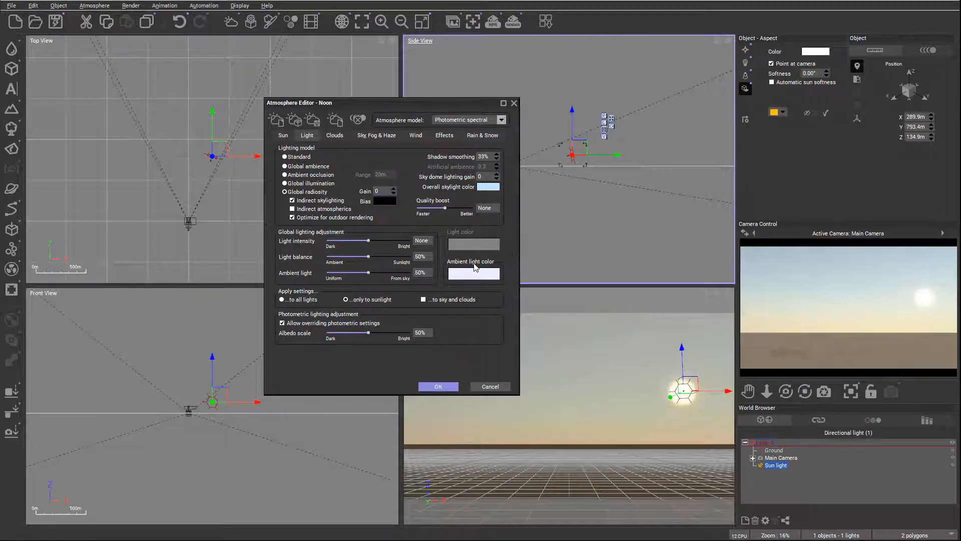
Step: Try the ice rings at 100% intensity, reduce them to 44%, and disable both the rainbow and the ice rings
left_click(415, 135)
left_click_drag(353, 261, 376, 262)
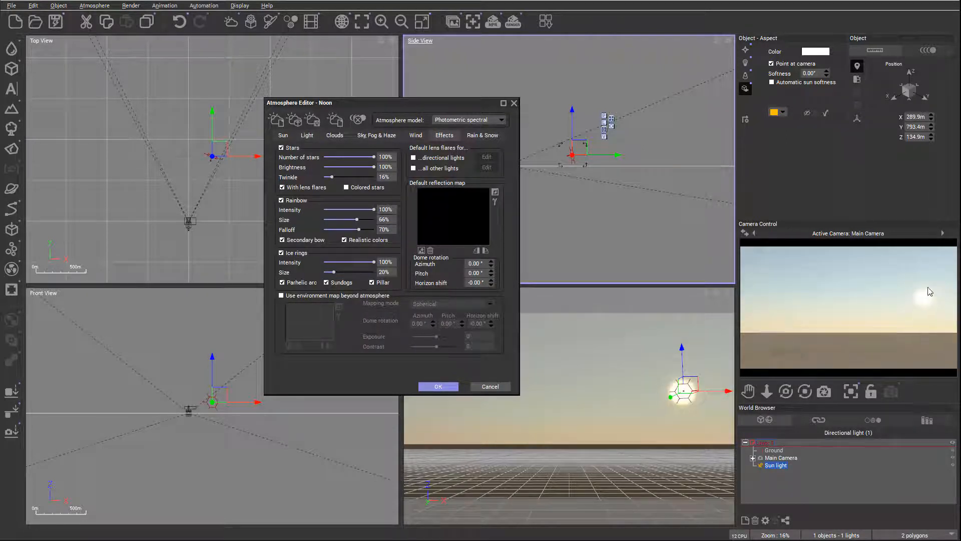
left_click_drag(374, 262, 341, 271)
left_click(280, 201)
left_click(281, 253)
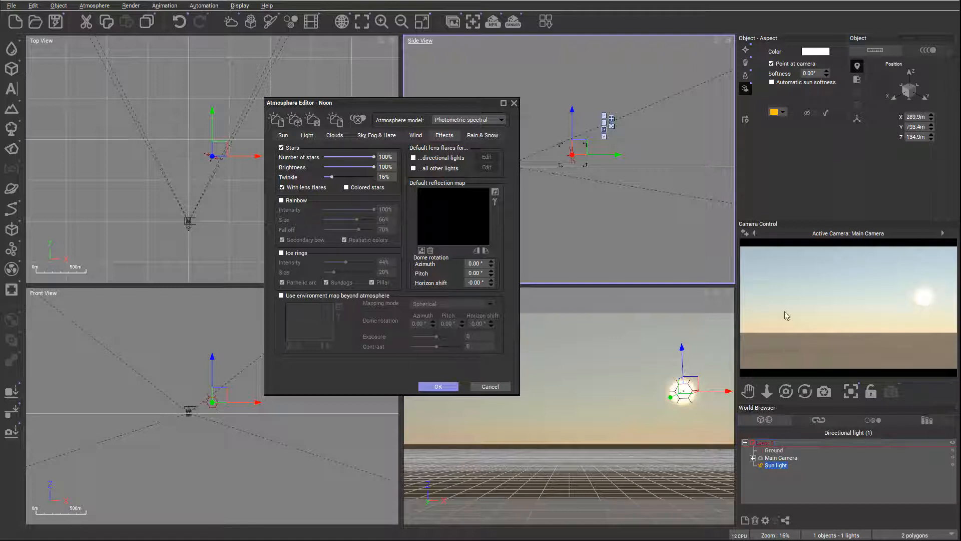
Step: Enable the environment map beyond the atmosphere using the world map bitmap, with exposure -0.06 and contrast 0.36
left_click_drag(333, 103, 352, 130)
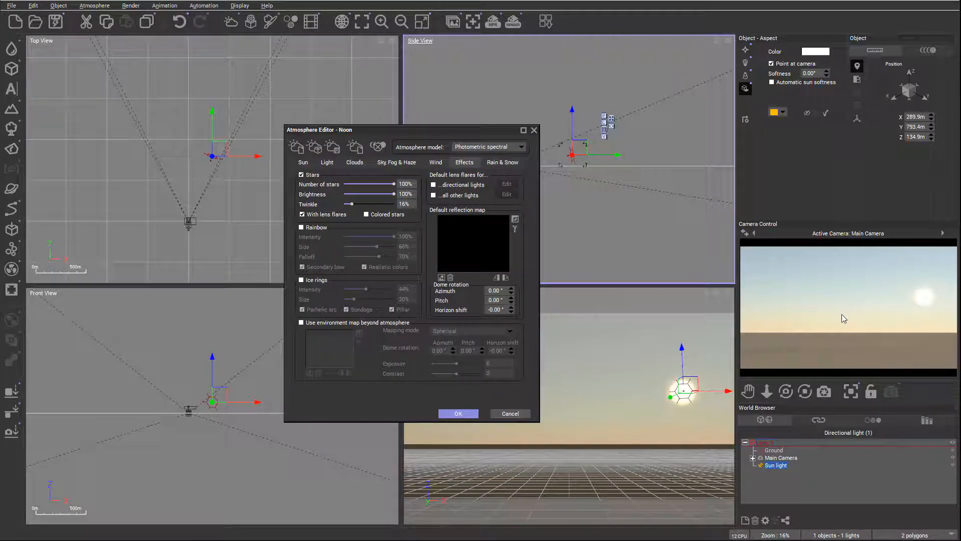
left_click(301, 322)
left_click(309, 372)
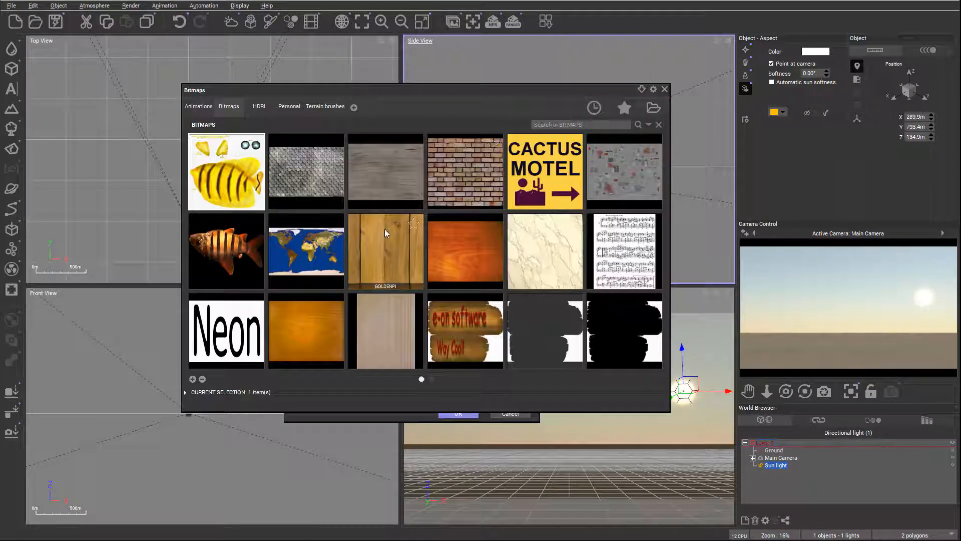
double_click(302, 248)
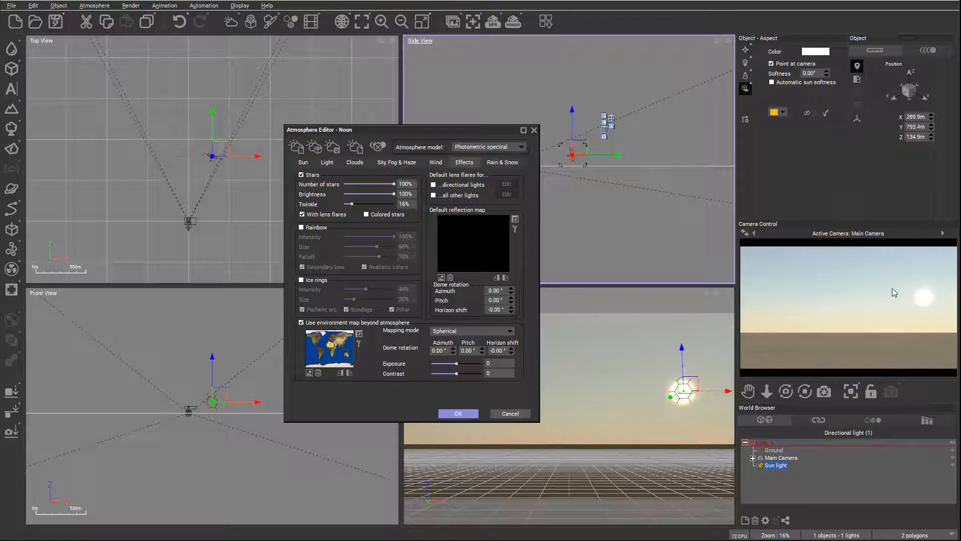
mouse_move(456, 363)
left_mouse_down()
mouse_move(466, 363)
mouse_move(454, 363)
left_mouse_up()
left_click(466, 373)
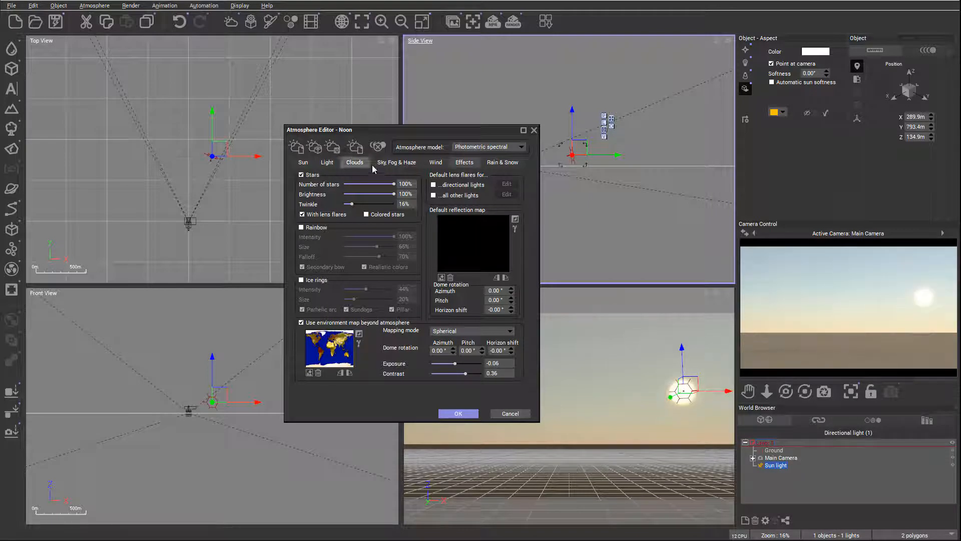
Step: Reduce the sky, decay, haze and fog amounts and mean altitudes to 0, and the aerial perspective to 0.1
left_click(396, 162)
left_click_drag(371, 242, 358, 334)
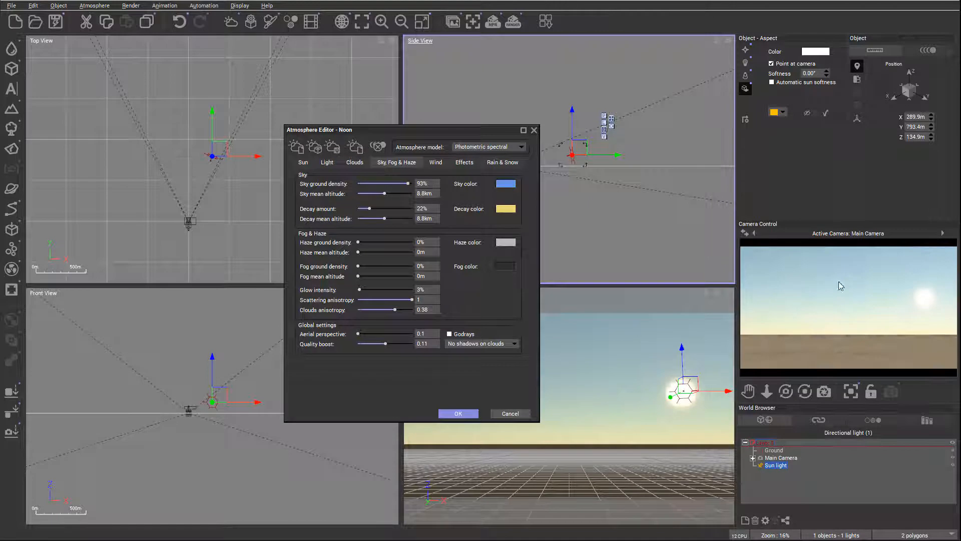
left_click_drag(402, 180, 373, 193)
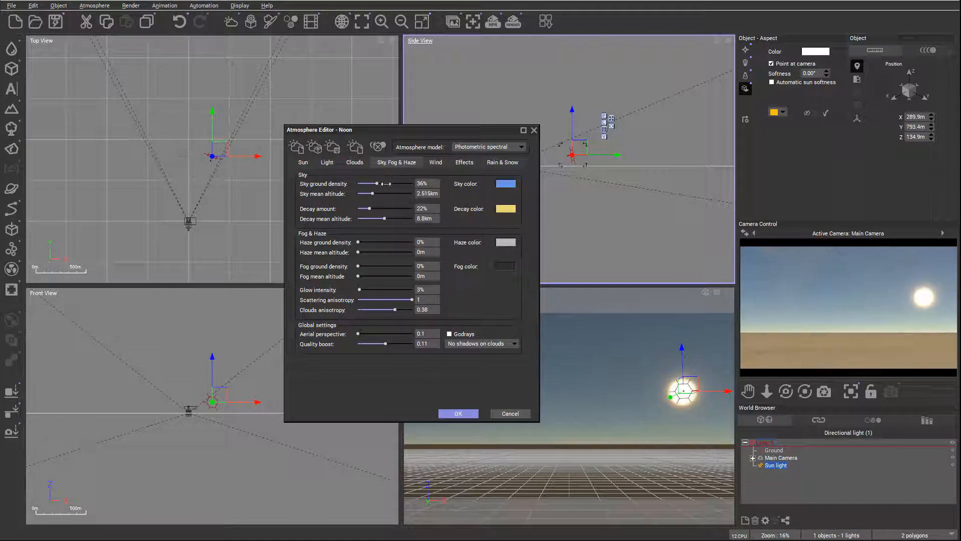
left_click_drag(378, 183, 373, 183)
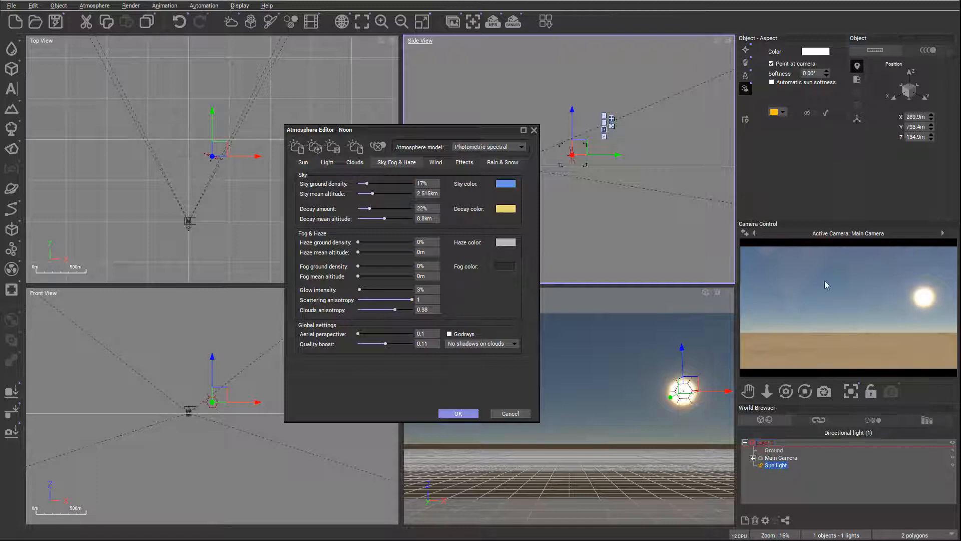
left_click_drag(397, 192, 353, 185)
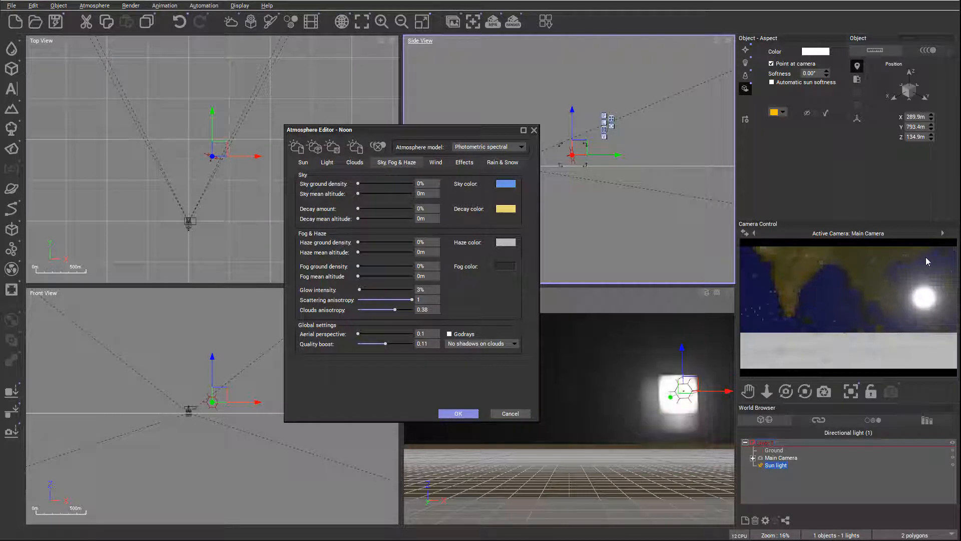
right_click(894, 317)
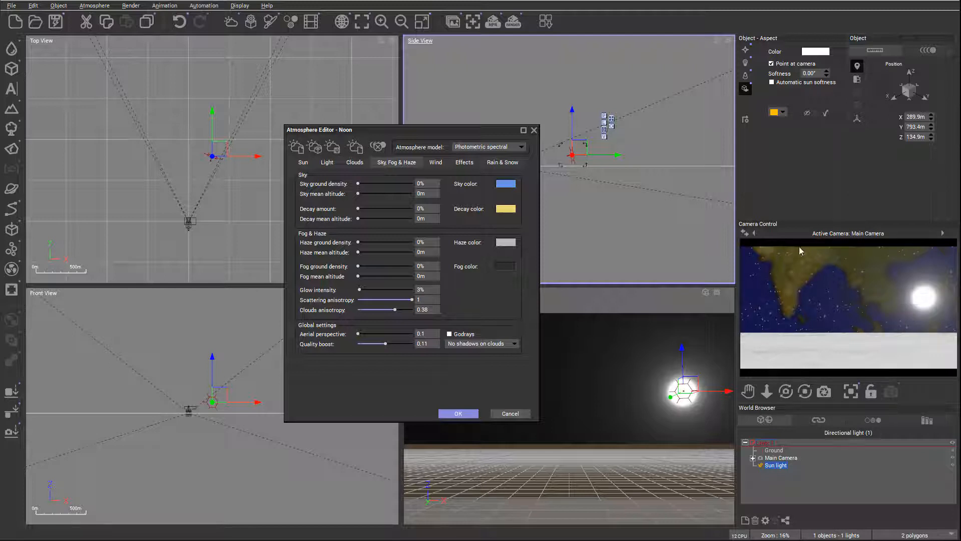
Step: Disable the stars and set the environment map's mapping mode to Hemispherical
left_click(464, 163)
left_click(301, 175)
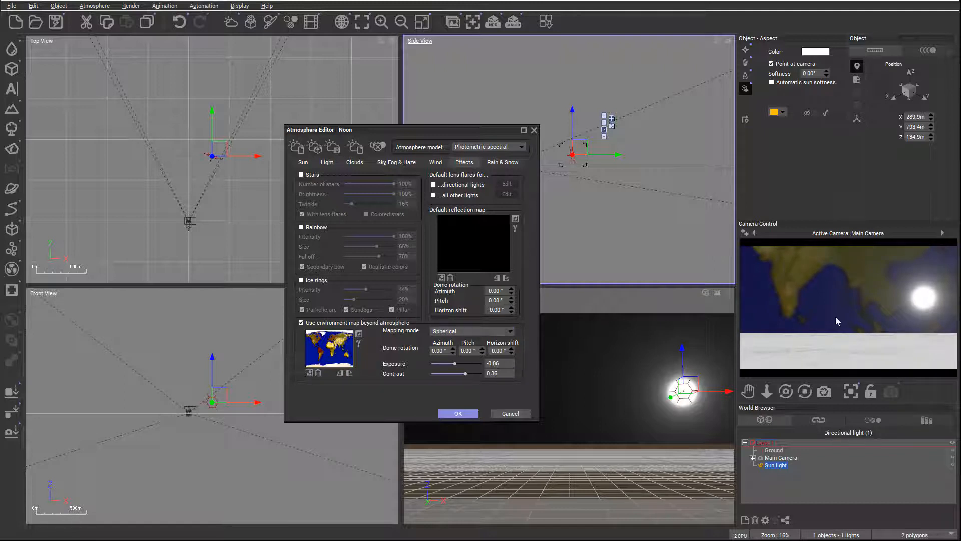
left_click(466, 331)
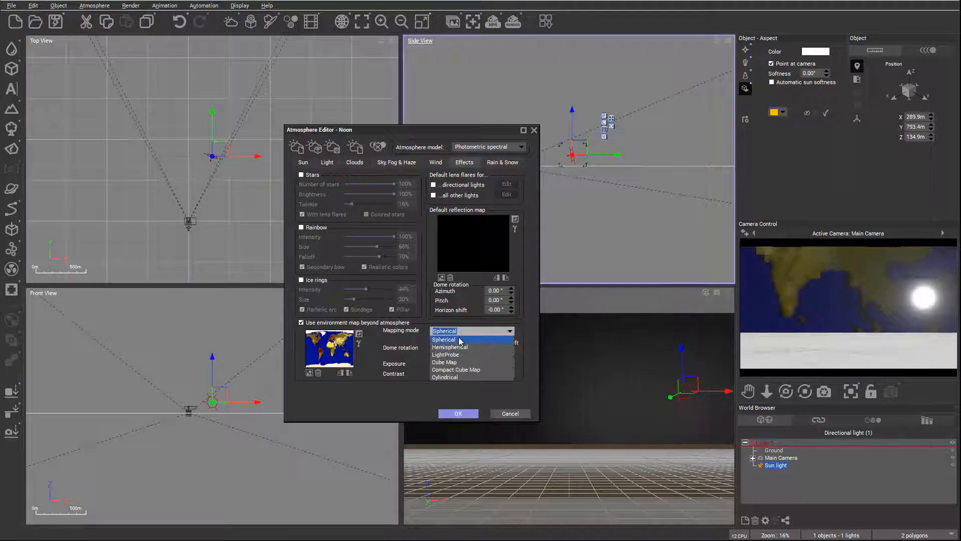
left_click(463, 347)
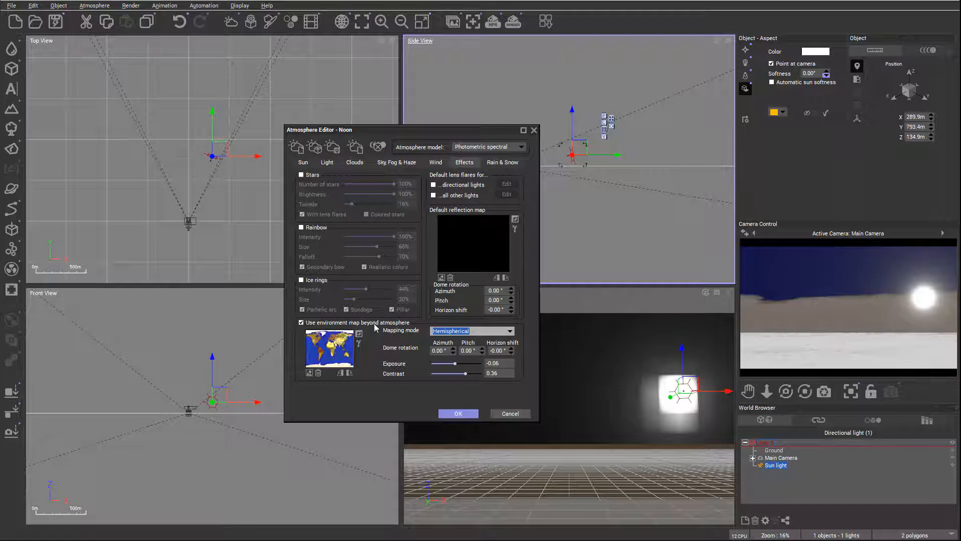
Step: Try the Cube Map mapping mode on the environment map, refresh the camera preview and return to Spherical
left_click(505, 332)
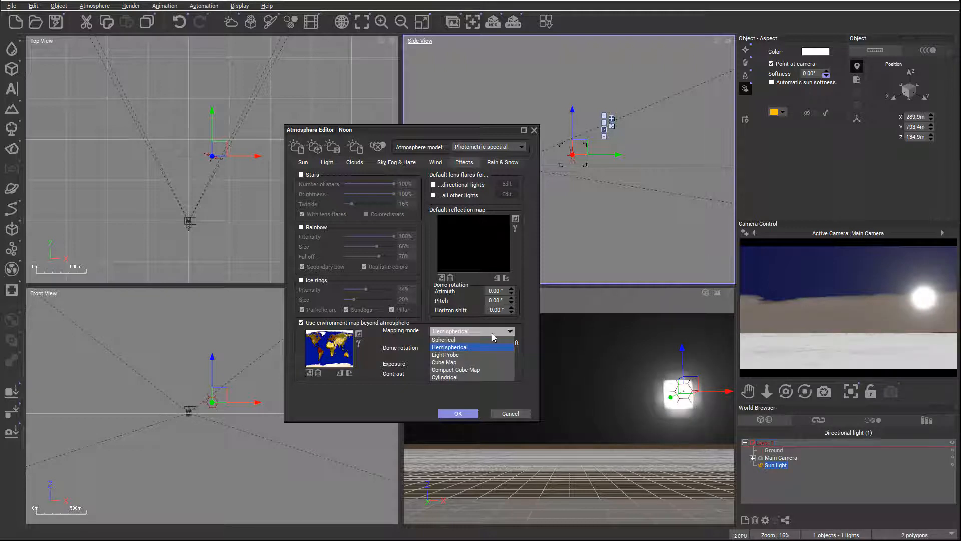
left_click(471, 362)
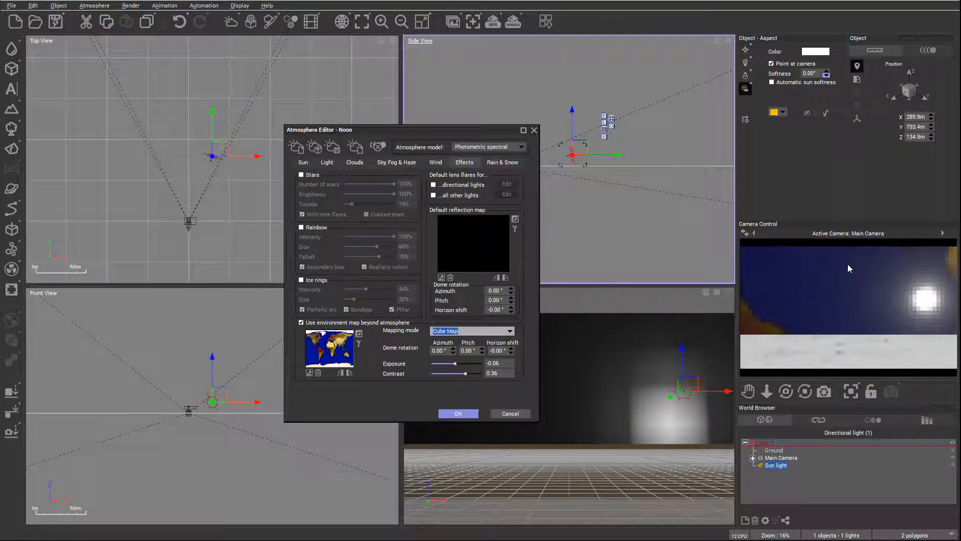
right_click(848, 263)
left_click(870, 278)
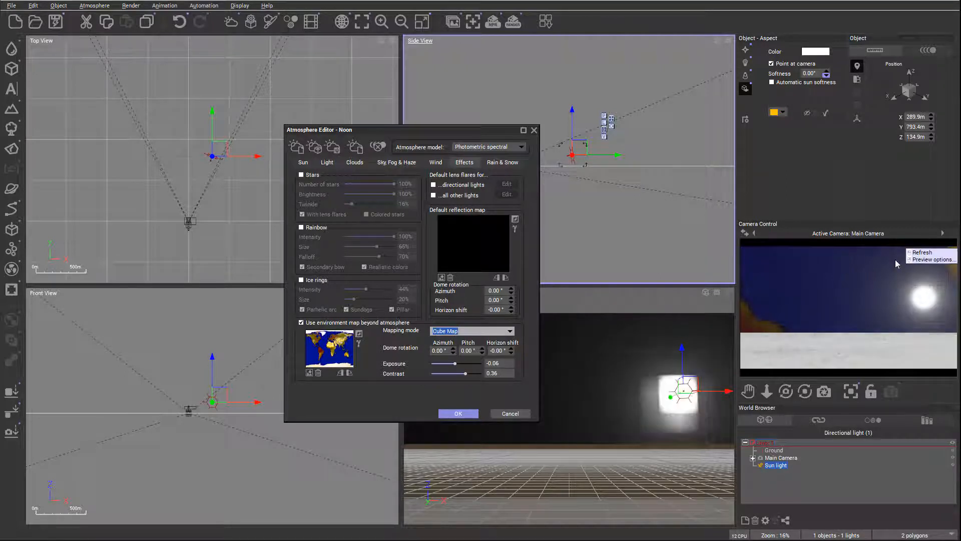
left_click(510, 331)
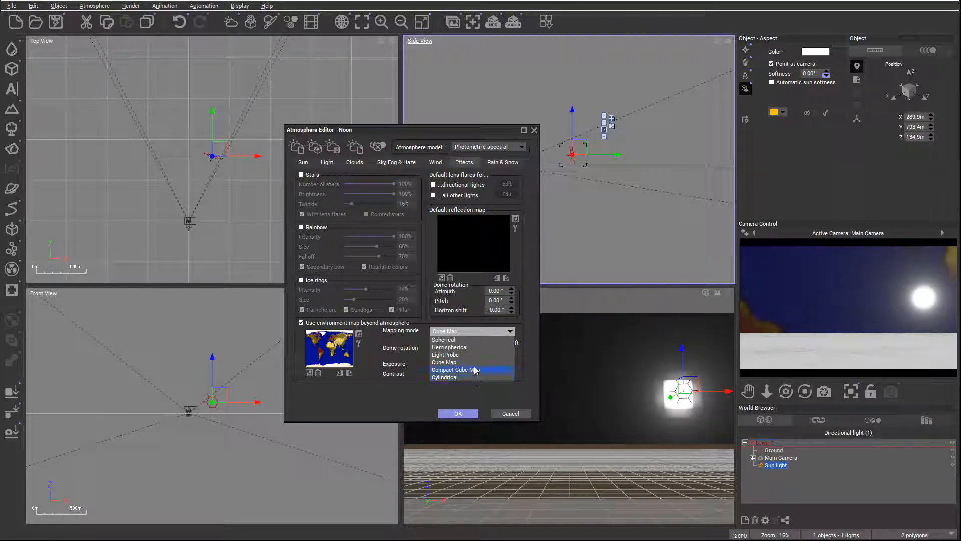
left_click(451, 339)
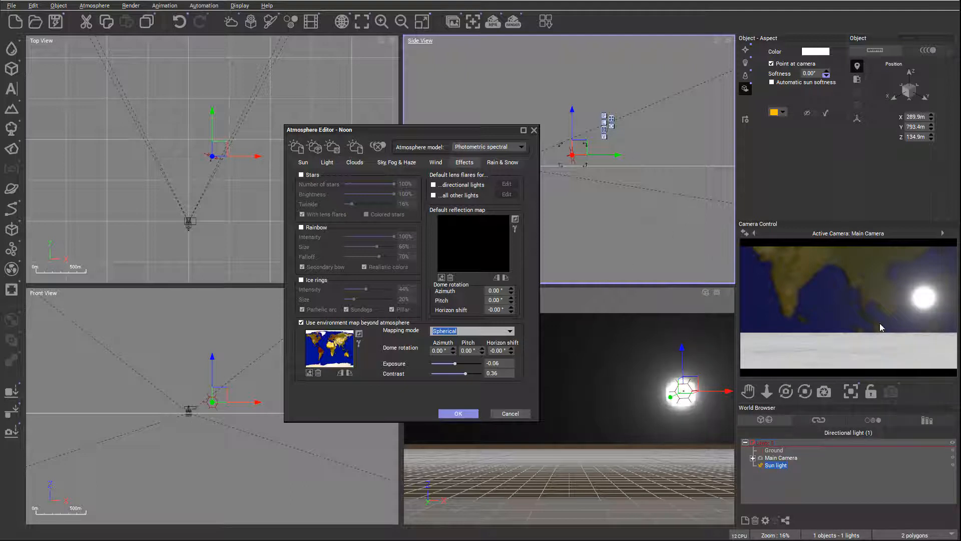
Step: Set the mapping mode to Hemispherical and disable the environment map beyond the atmosphere
left_click(509, 330)
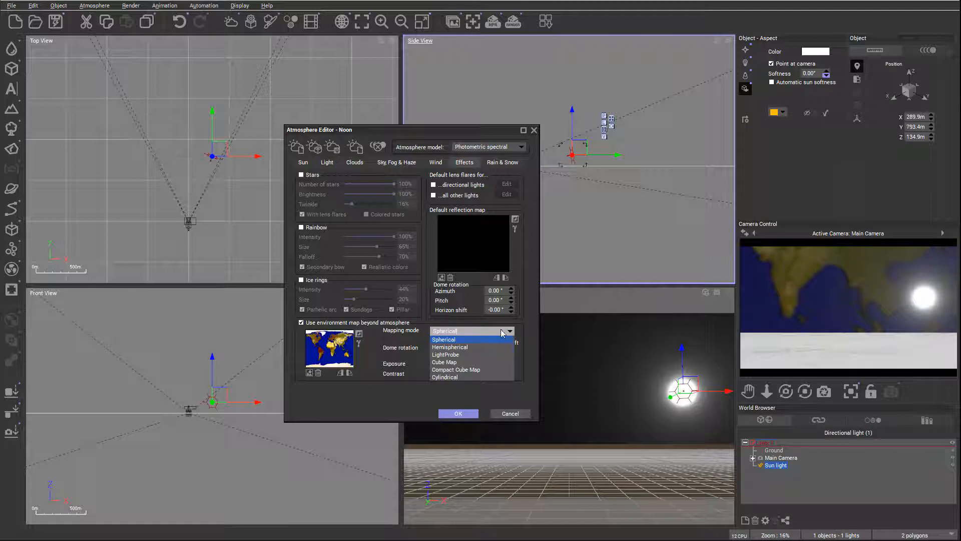
left_click(469, 347)
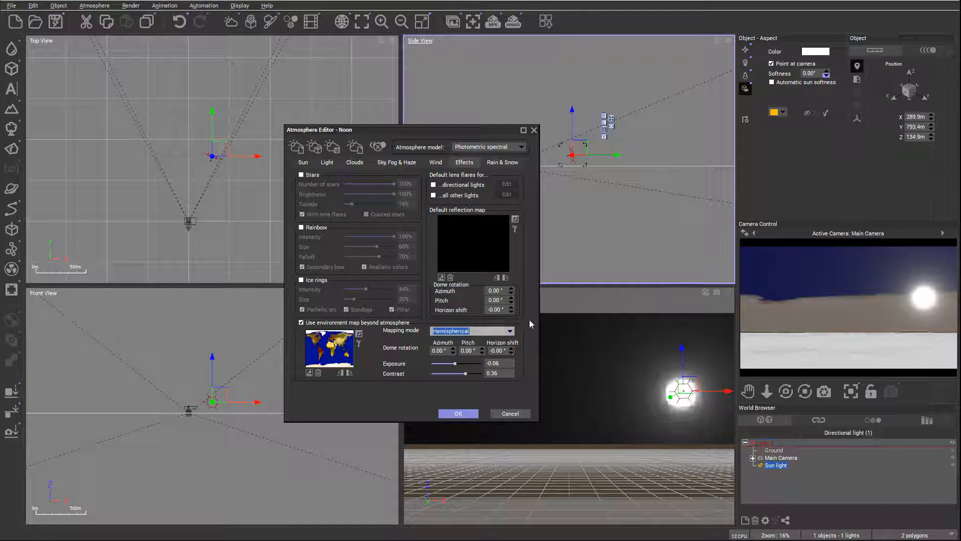
left_click(357, 325)
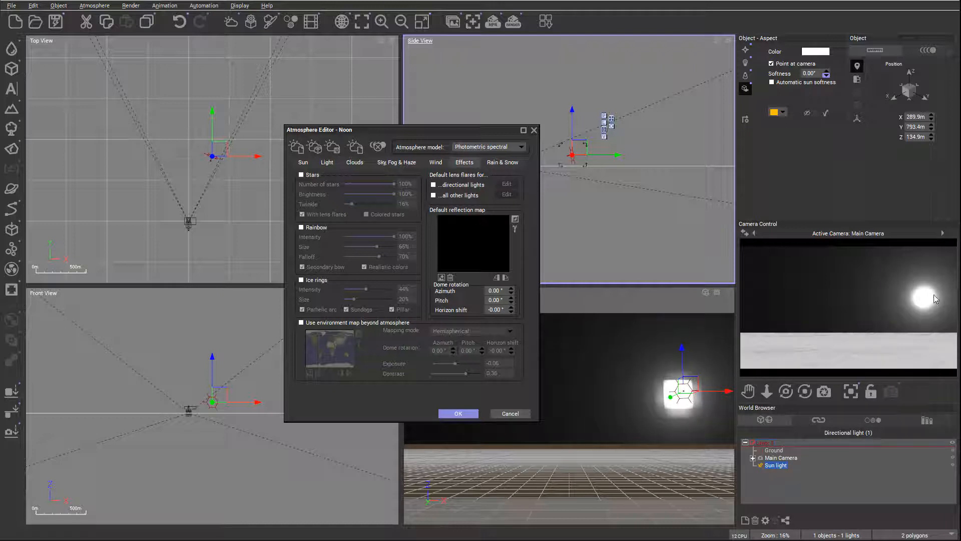
Step: Enable default lens flares for directional lights and set the flare's ring intensity to 25%
left_click_drag(507, 132, 496, 143)
left_click(452, 196)
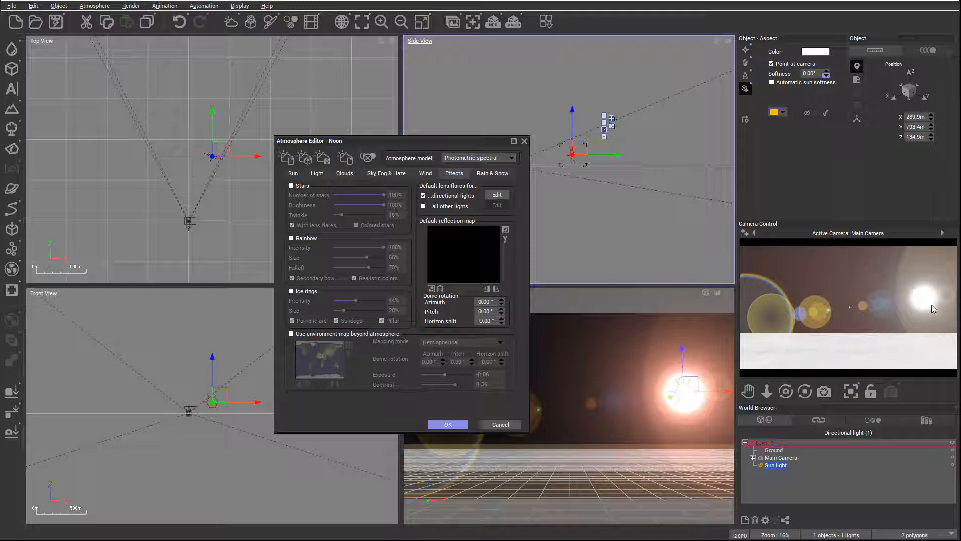
left_click(500, 198)
left_click_drag(368, 122, 465, 66)
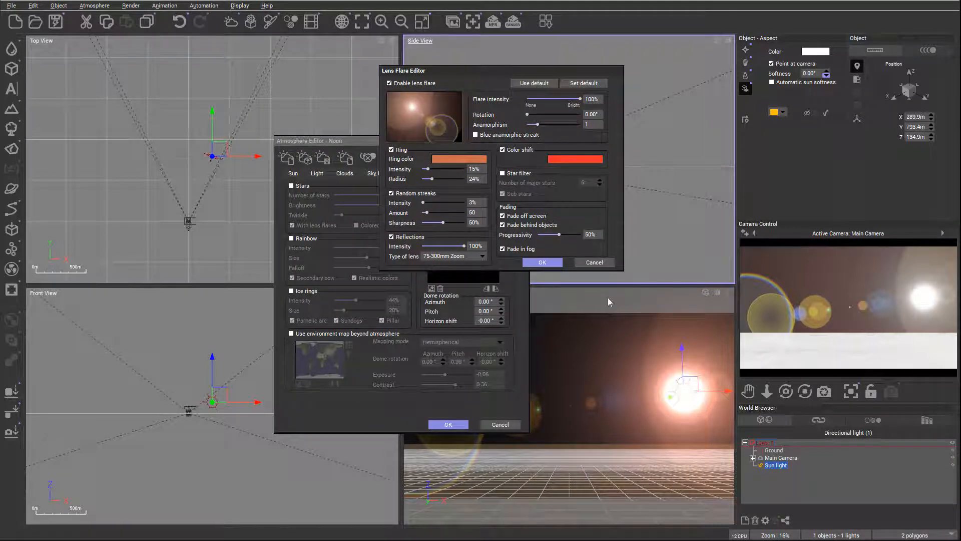
mouse_move(504, 97)
left_mouse_down()
mouse_move(509, 117)
mouse_move(488, 94)
left_mouse_up()
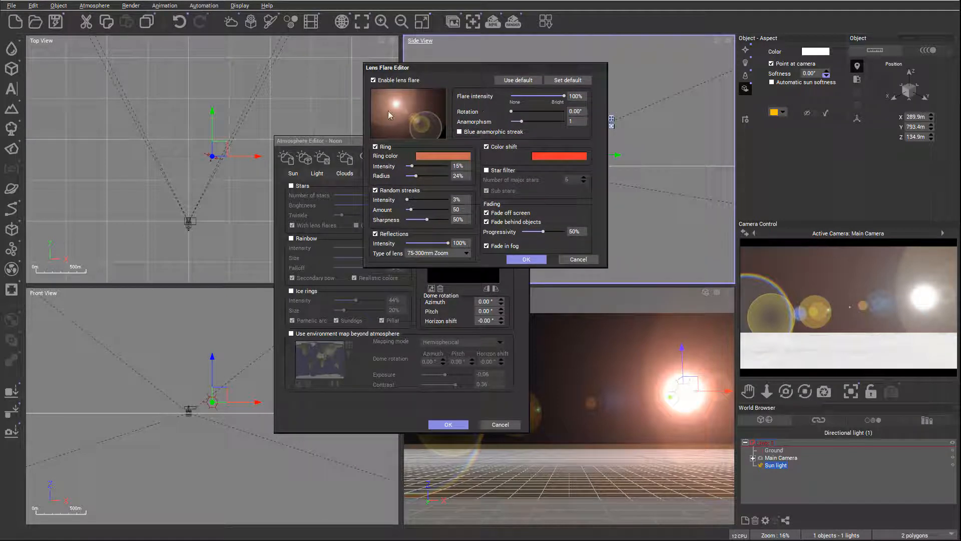
mouse_move(410, 166)
left_mouse_down()
mouse_move(430, 165)
mouse_move(416, 165)
left_mouse_up()
Step: Choose a custom lens type, look over its list of flare reflections and cancel the reflections editor
left_click(465, 254)
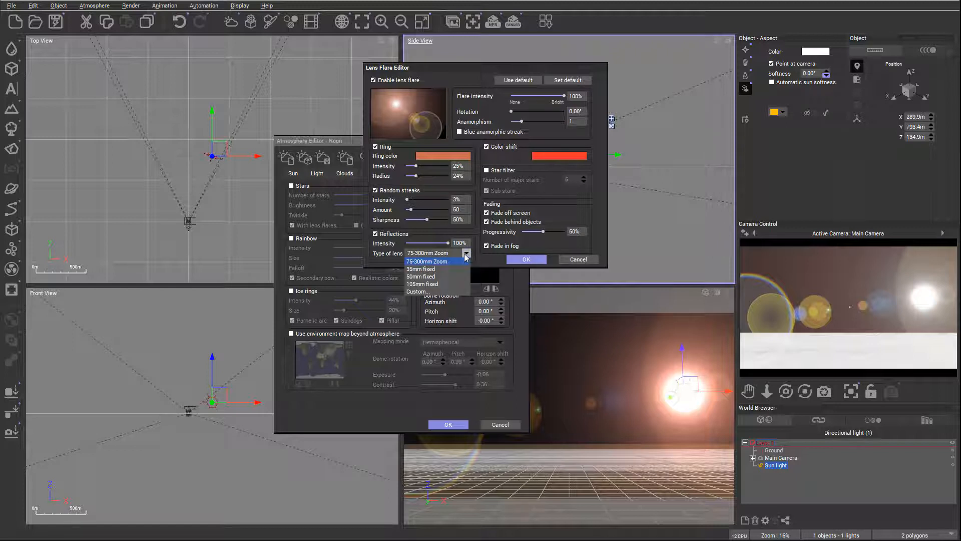
left_click(423, 291)
left_click_drag(676, 178, 642, 93)
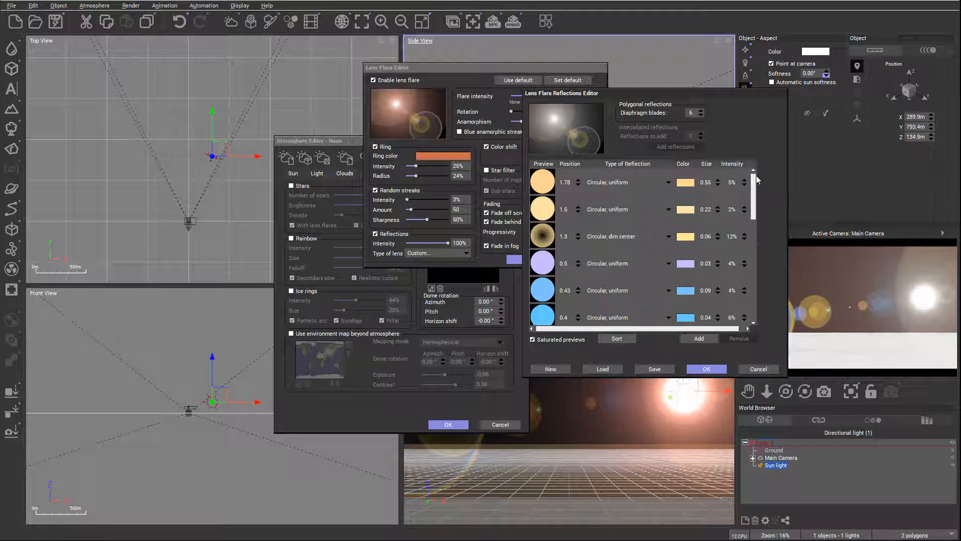
left_click_drag(758, 192, 746, 158)
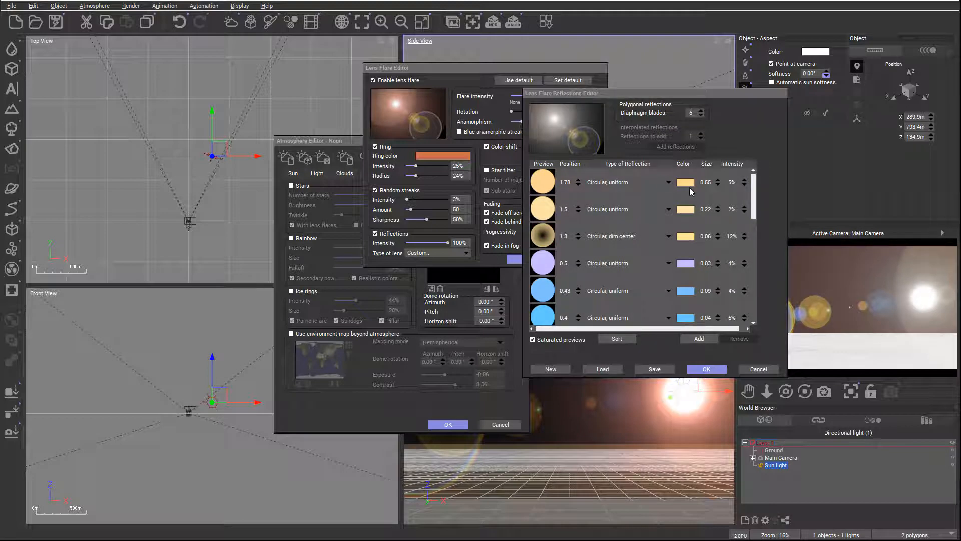
left_click(758, 369)
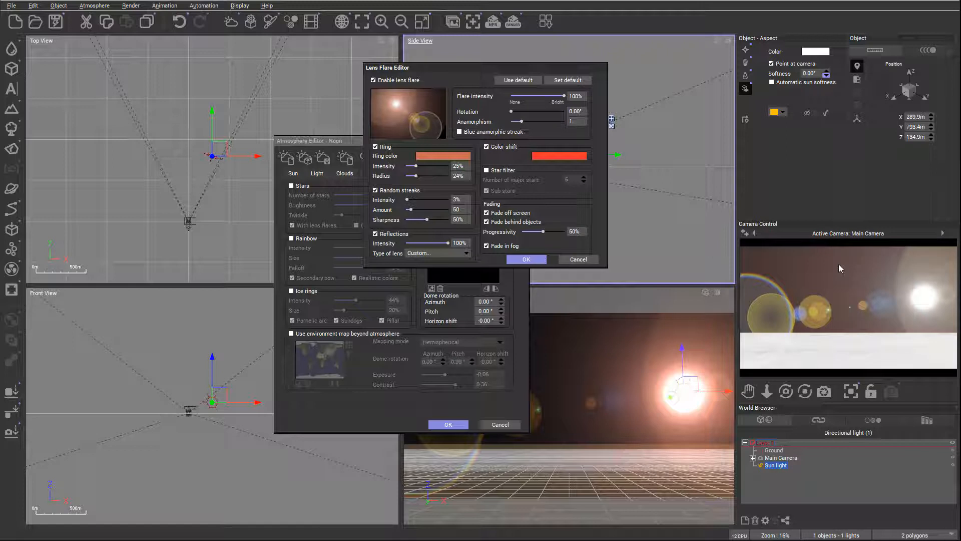
Step: Set the flare's lens type to 35mm fixed and fading progressivity to 63%, and enable the star filter
left_click(466, 253)
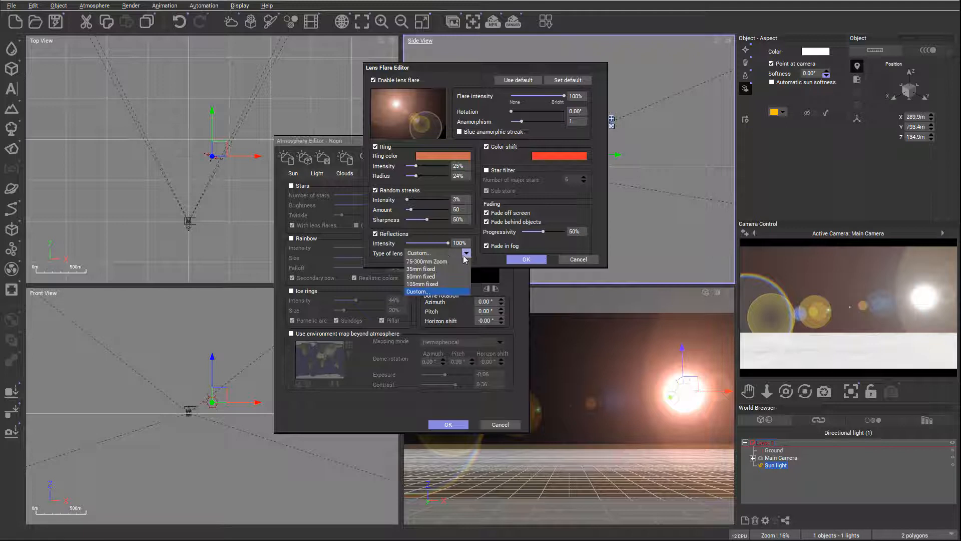
left_click(430, 270)
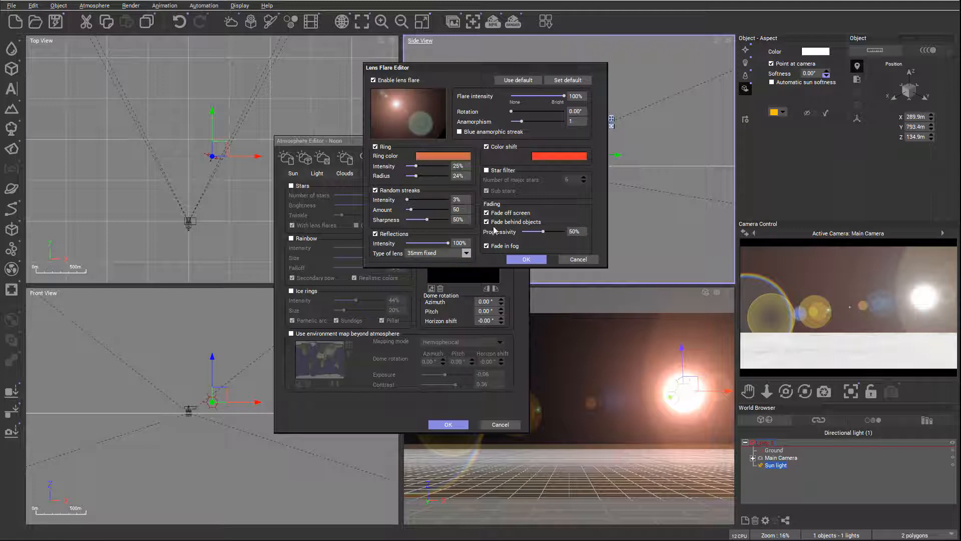
left_click_drag(549, 233, 554, 233)
left_click(507, 170)
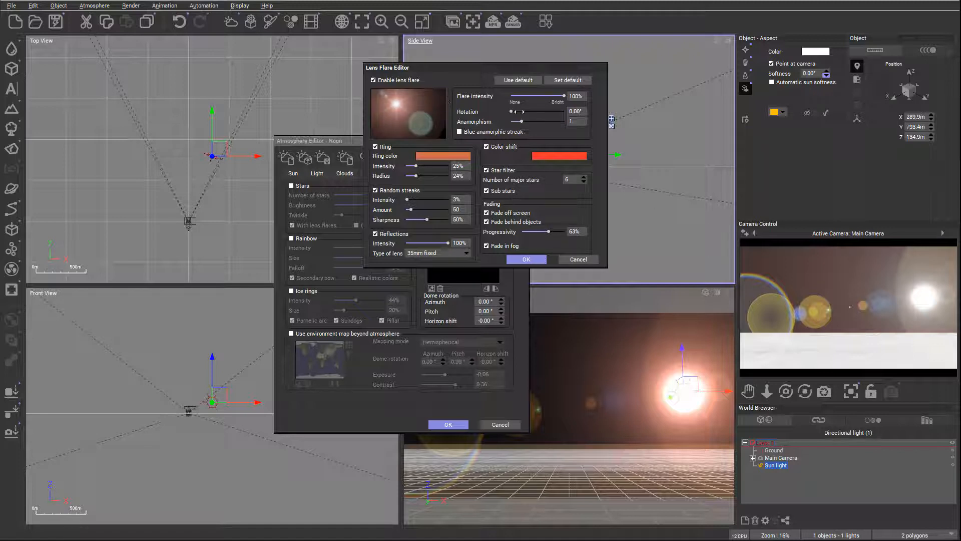
Step: Set anamorphism to 1.07, random streaks to 41% intensity, amount 102, 76% sharpness, and the ring to 28% intensity and 45% radius; apply the flare
left_click_drag(524, 121, 531, 122)
mouse_move(416, 198)
left_mouse_down()
mouse_move(428, 199)
mouse_move(417, 209)
mouse_move(438, 219)
left_mouse_up()
mouse_move(415, 166)
left_mouse_down()
mouse_move(434, 165)
mouse_move(419, 165)
mouse_move(426, 175)
left_mouse_up()
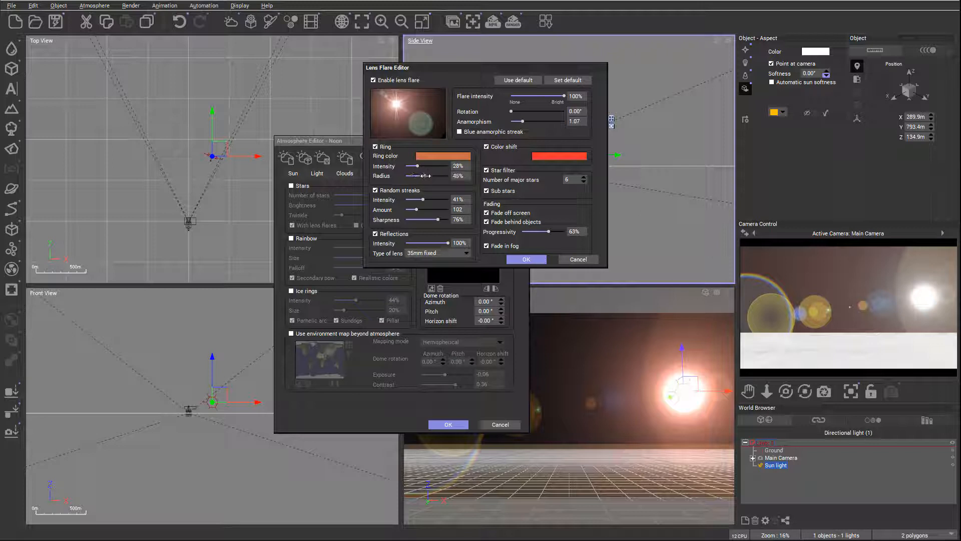
left_click(526, 259)
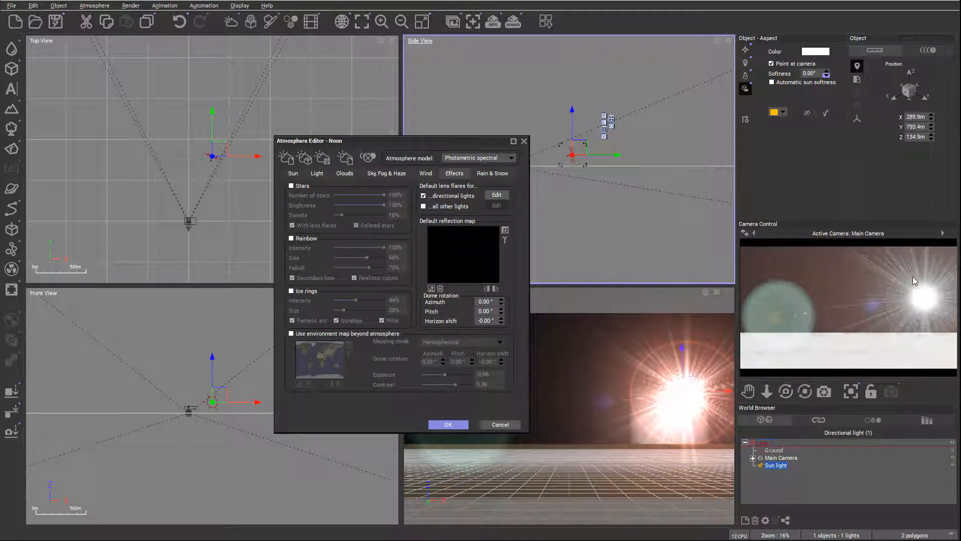
right_click(914, 297)
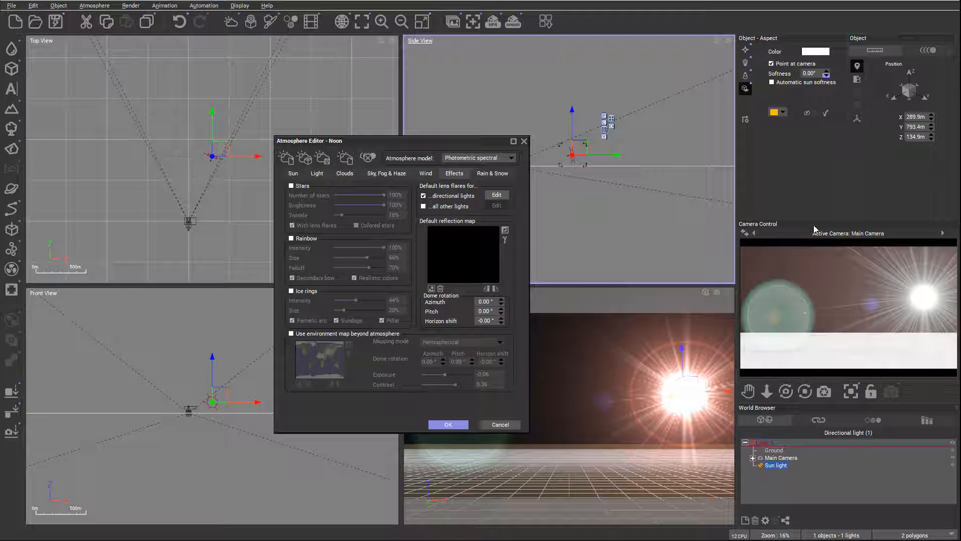
Step: Disable the default lens flares for directional lights and briefly toggle those for all other lights
left_click(452, 198)
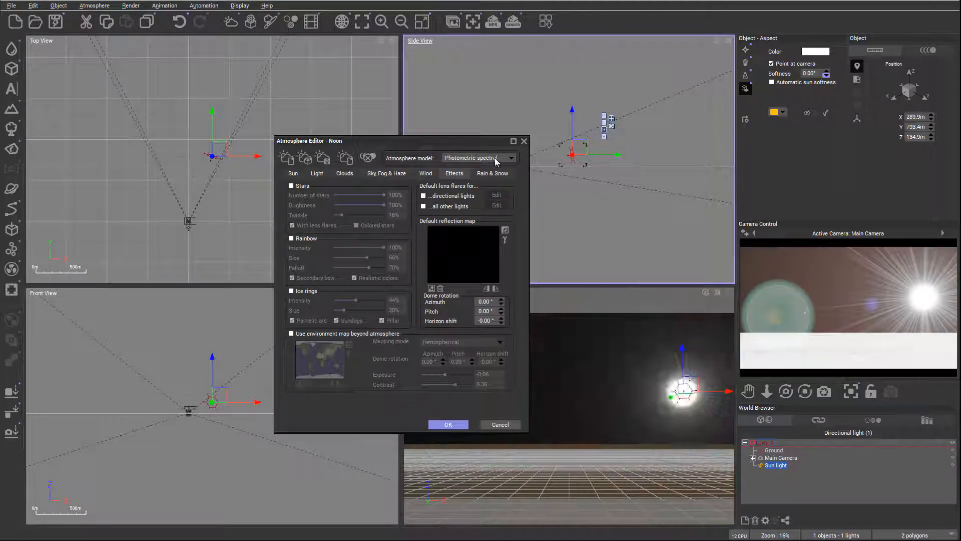
left_click(434, 207)
left_click(435, 207)
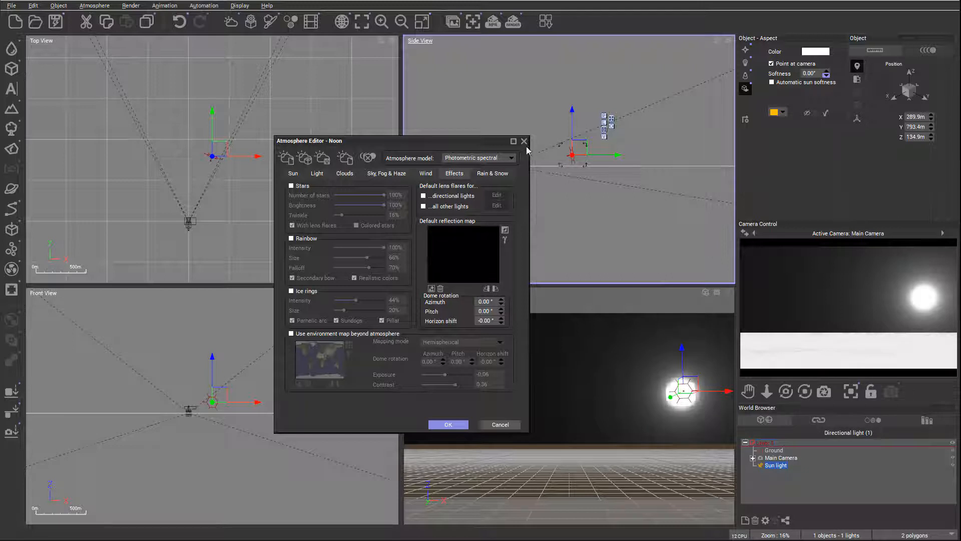
Step: Add a sphere and move it into the camera's view at about X -47.5 m, Y 536.2 m, Z 122.3 m
left_click_drag(458, 143, 362, 136)
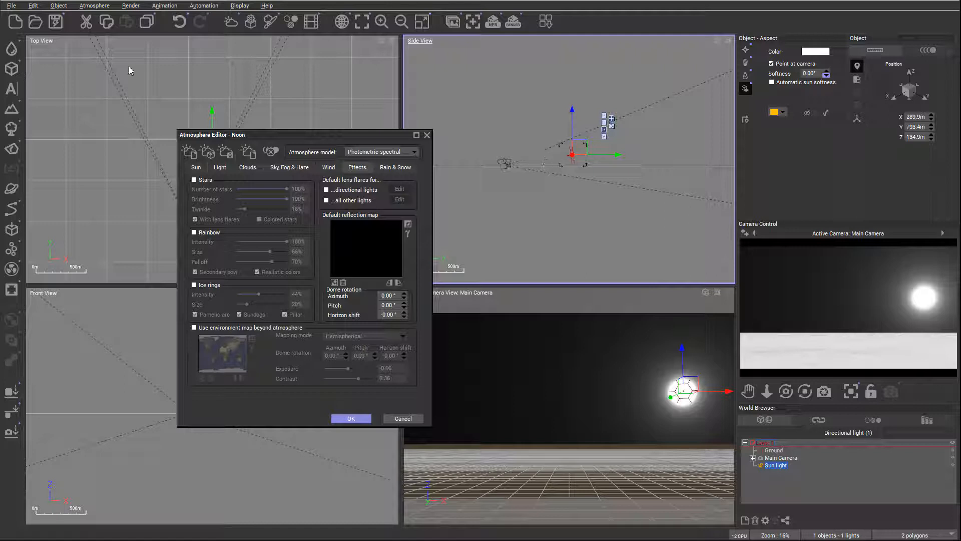
left_click_drag(9, 69, 42, 74)
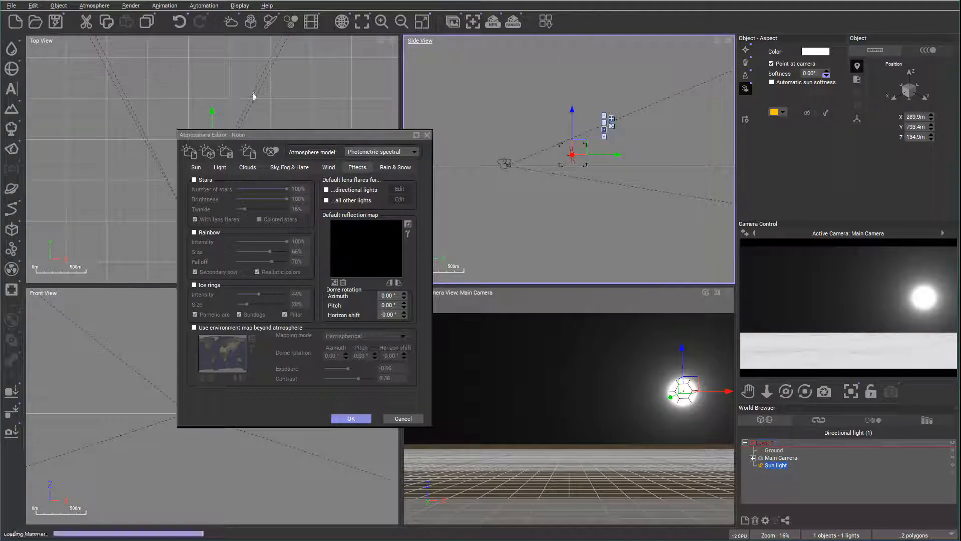
left_click_drag(563, 153, 548, 156)
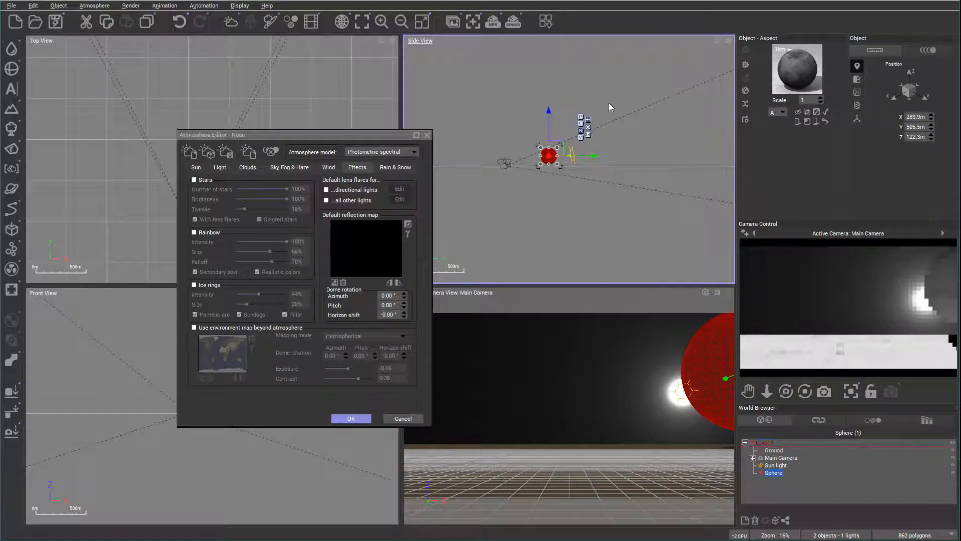
left_click_drag(278, 129, 450, 102)
left_click_drag(224, 171, 198, 169)
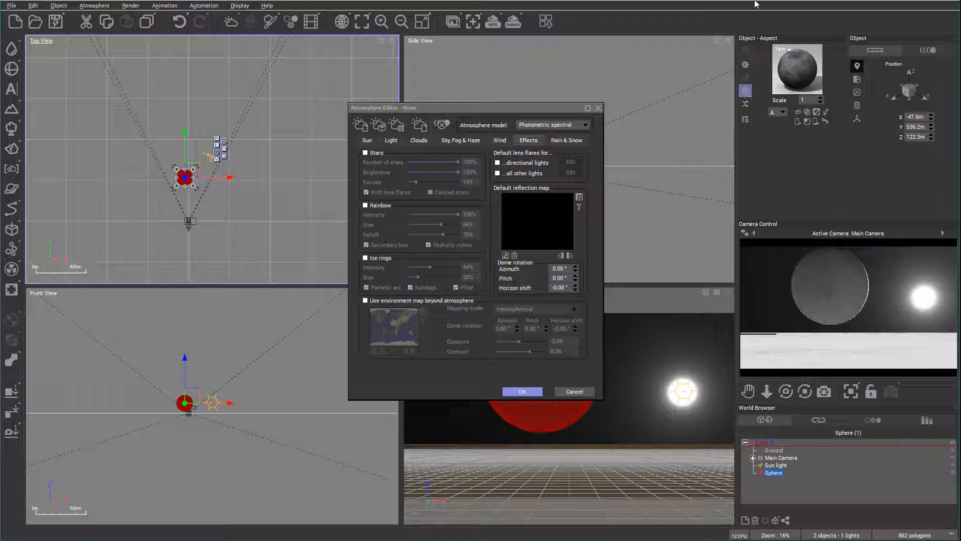
Step: Apply a polished, mirror-like silver material from the Metals collection to the sphere
left_click(804, 78)
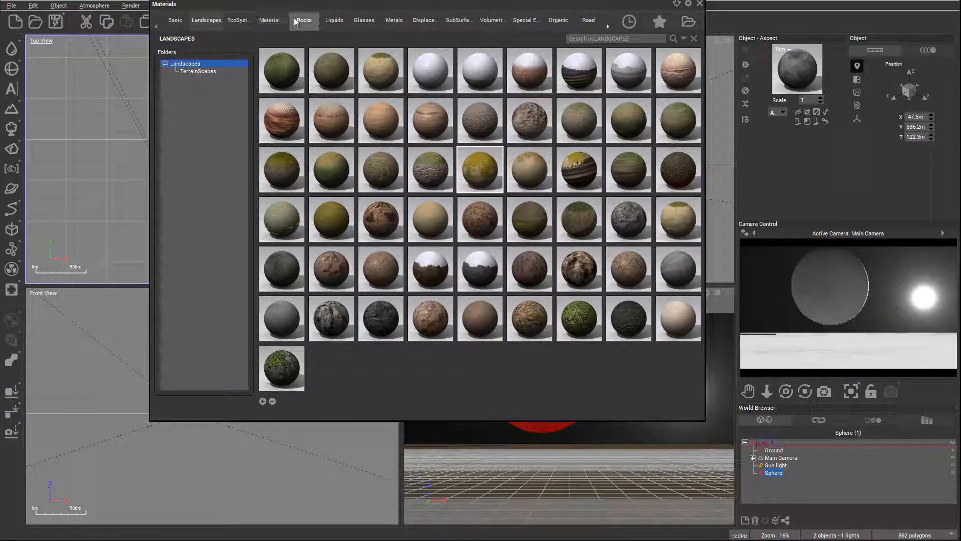
left_click(394, 22)
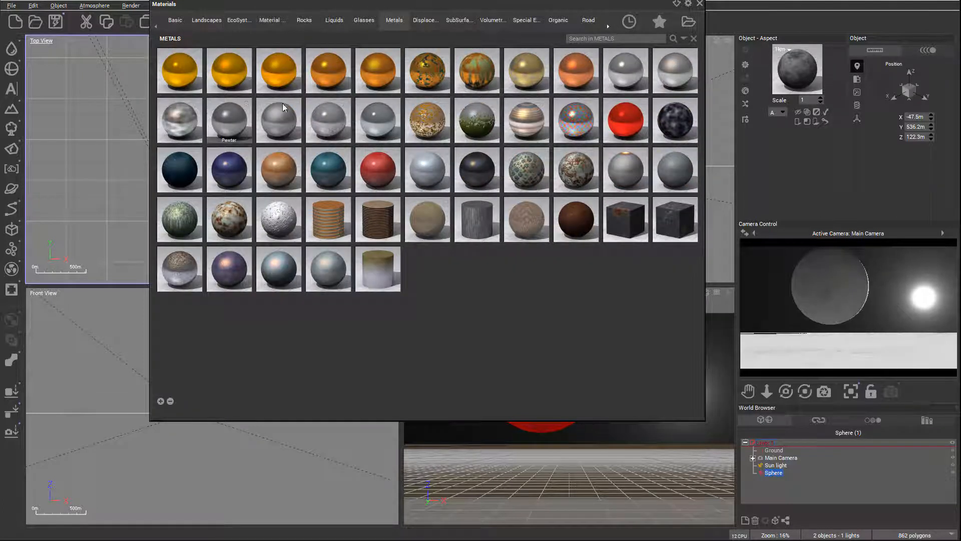
double_click(628, 66)
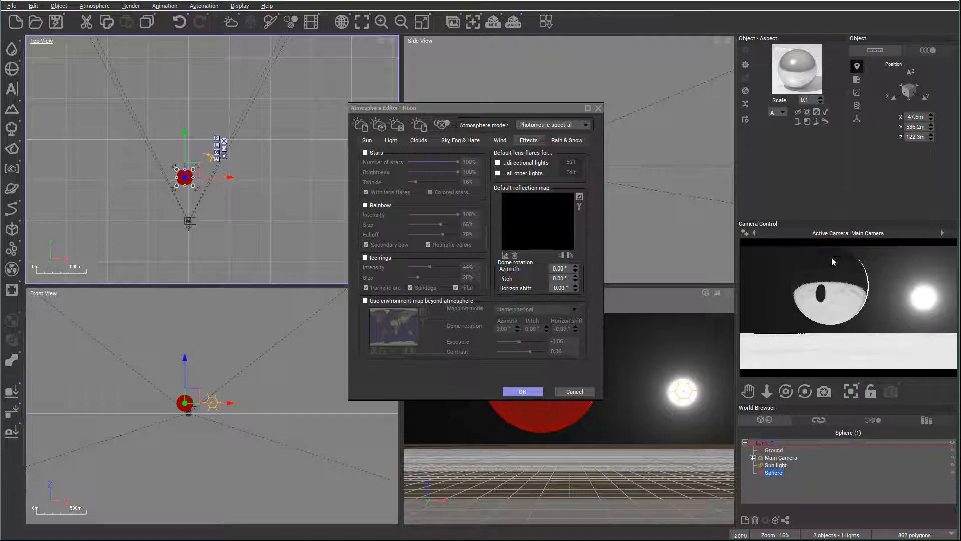
Step: Load the world map picture as the atmosphere's default reflection map
left_click(515, 256)
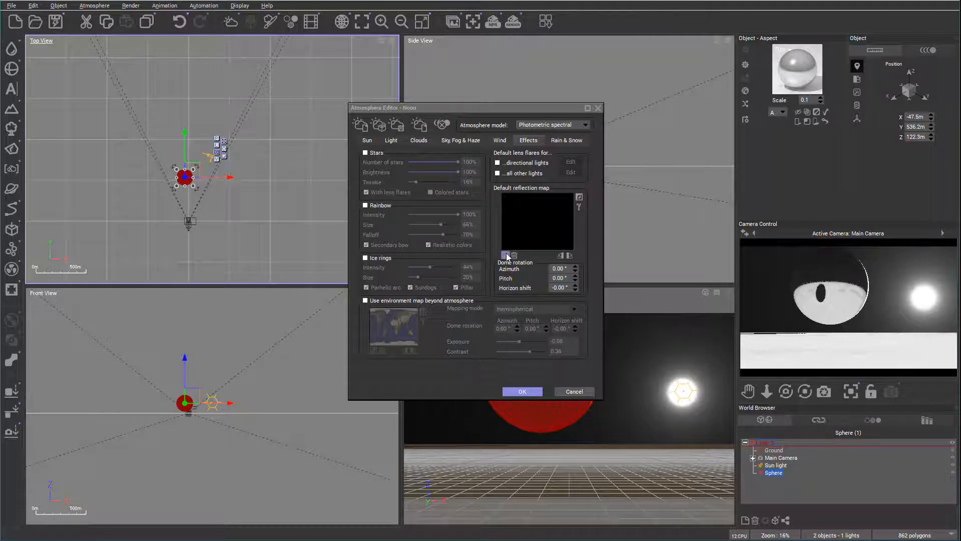
double_click(312, 248)
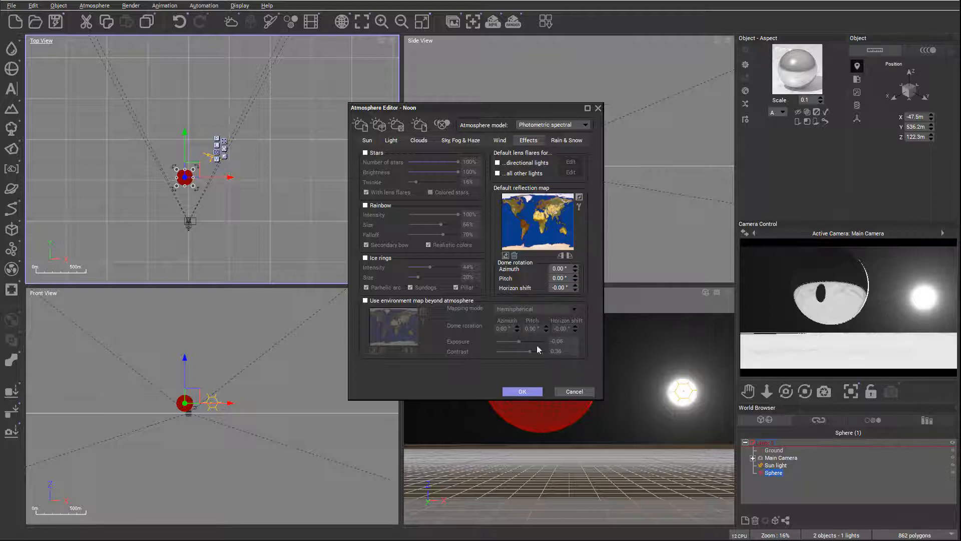
Step: Set the atmosphere's Rain & Snow precipitation type to Rain
left_click(575, 140)
left_click_drag(485, 107, 458, 142)
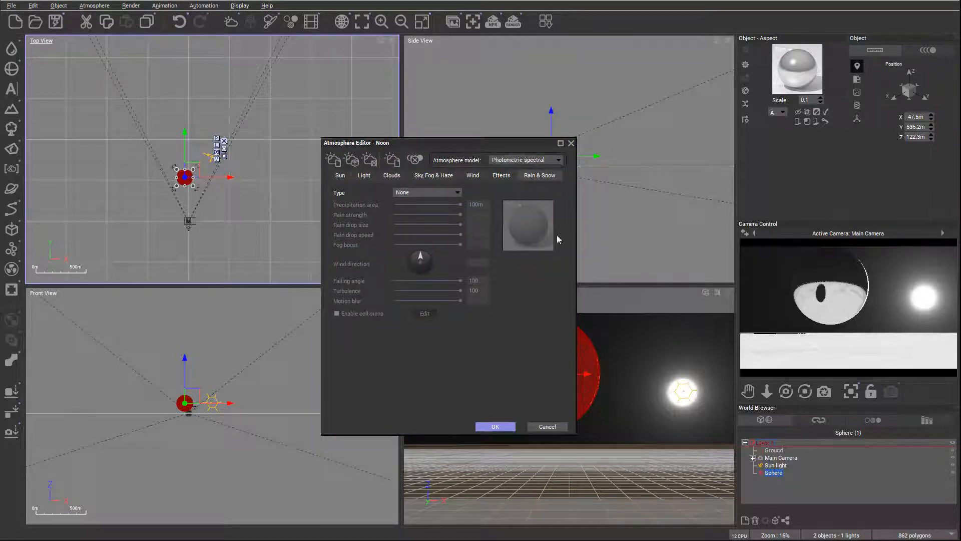
left_click(449, 192)
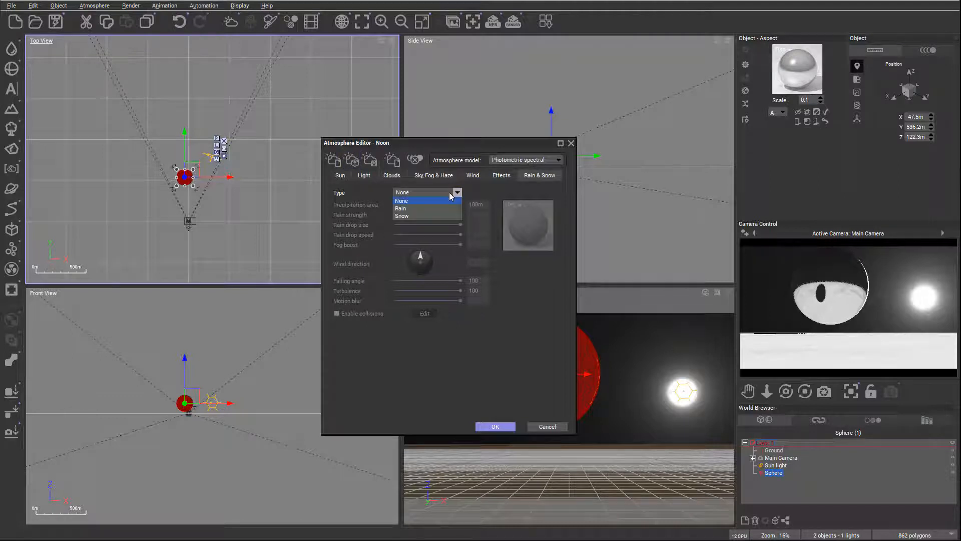
left_click(437, 208)
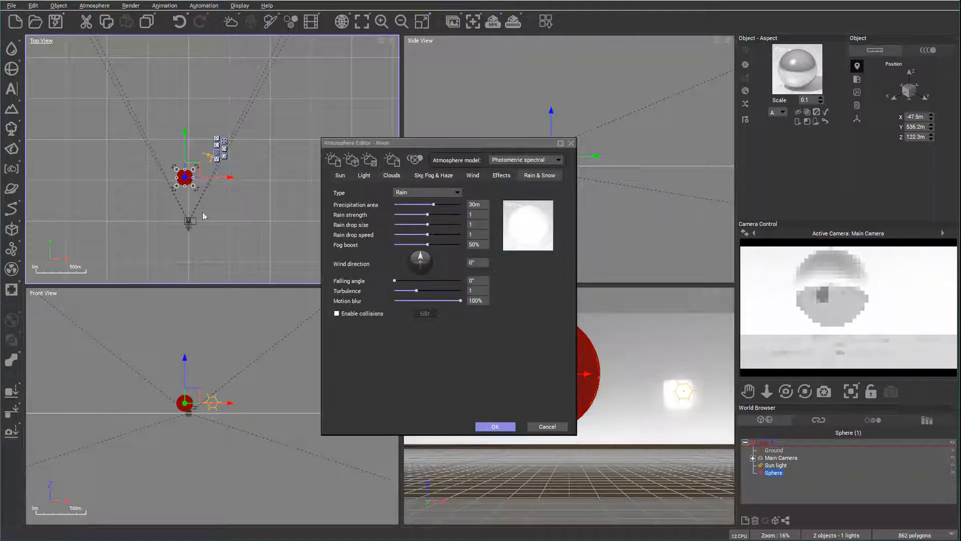
Step: Reduce the rain's precipitation area to about 19.24 m
right_click_drag(245, 204, 299, 170)
scroll(258, 195, "down", 6)
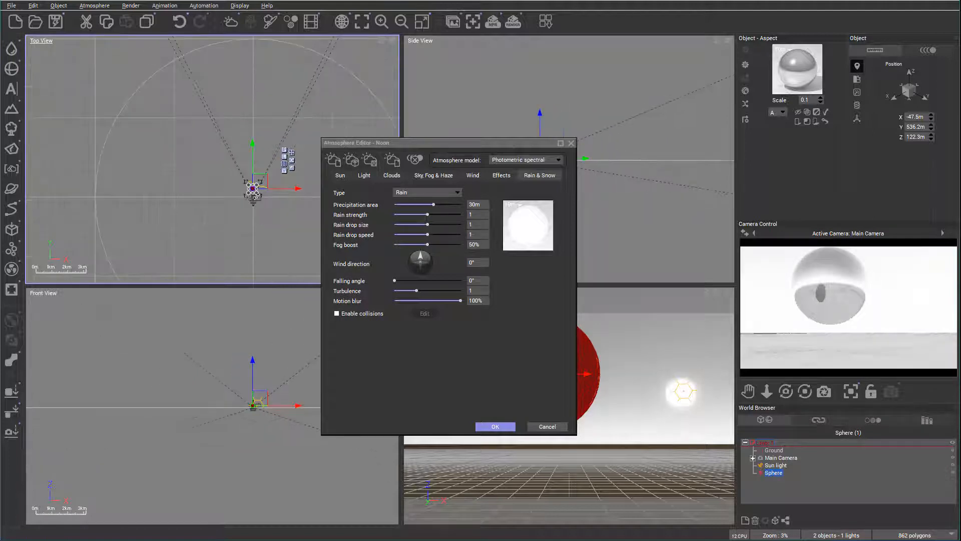
right_click_drag(281, 129, 237, 100)
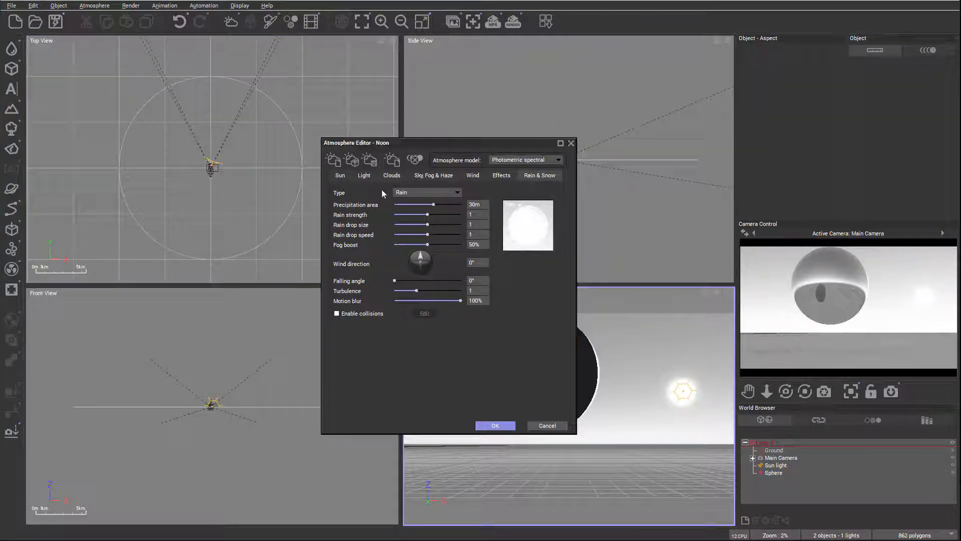
left_click(312, 148)
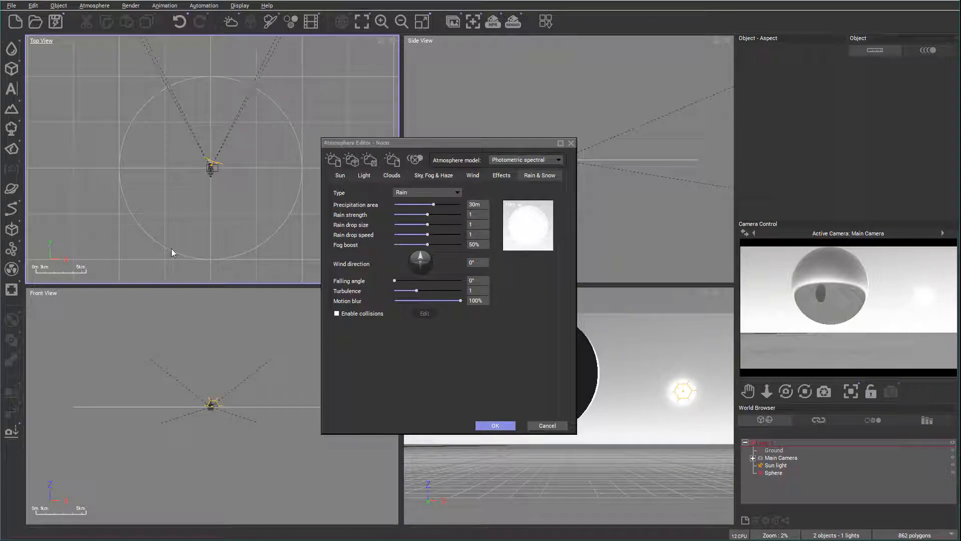
left_click_drag(434, 204, 412, 203)
left_click(266, 146)
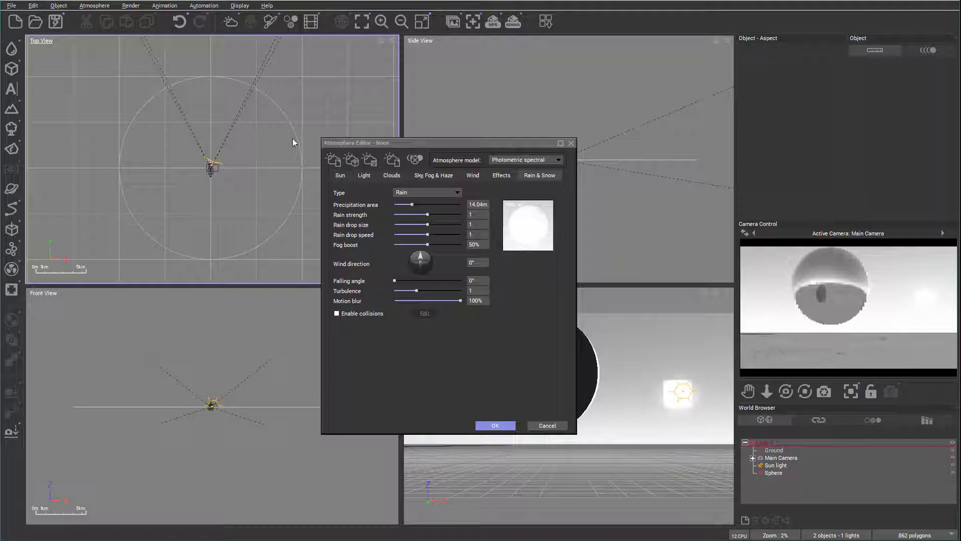
mouse_move(412, 204)
left_mouse_down()
mouse_move(426, 202)
mouse_move(418, 203)
left_mouse_up()
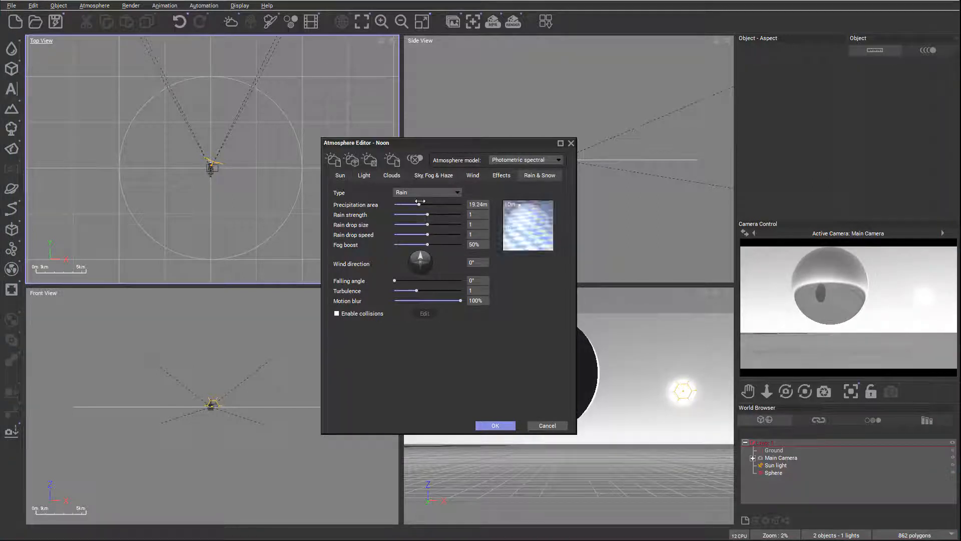
right_click(770, 370)
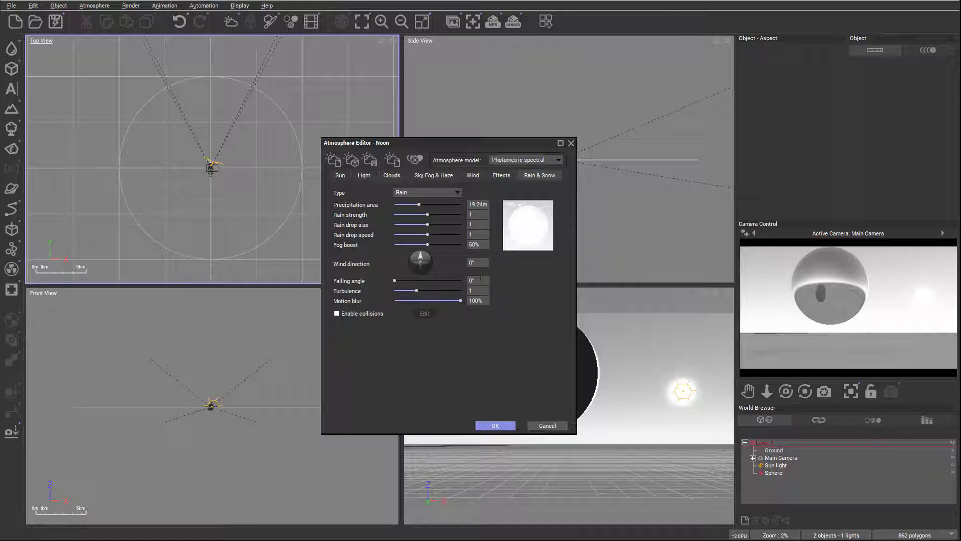
Step: Switch the precipitation type to Snow and inspect the snow material's alpha settings in the advanced material editor
left_click(428, 194)
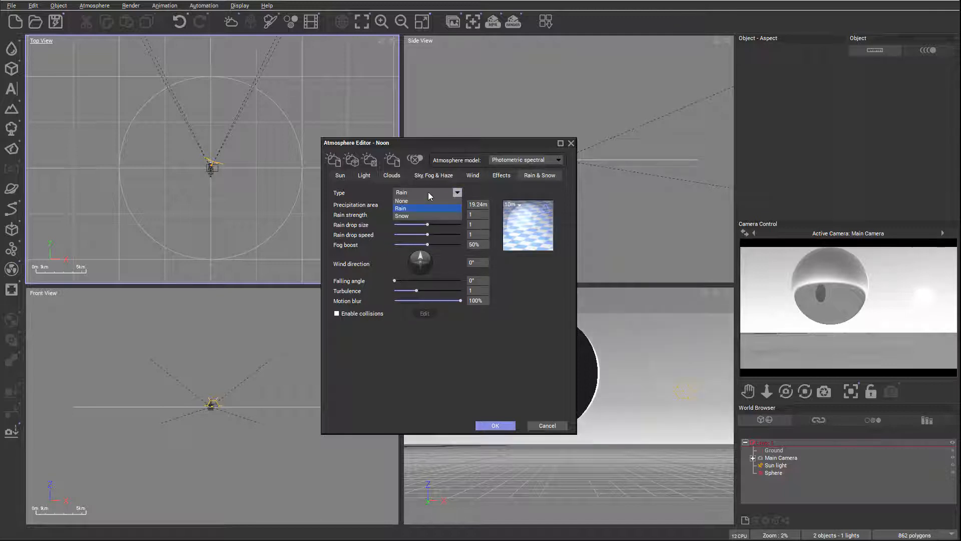
left_click(426, 214)
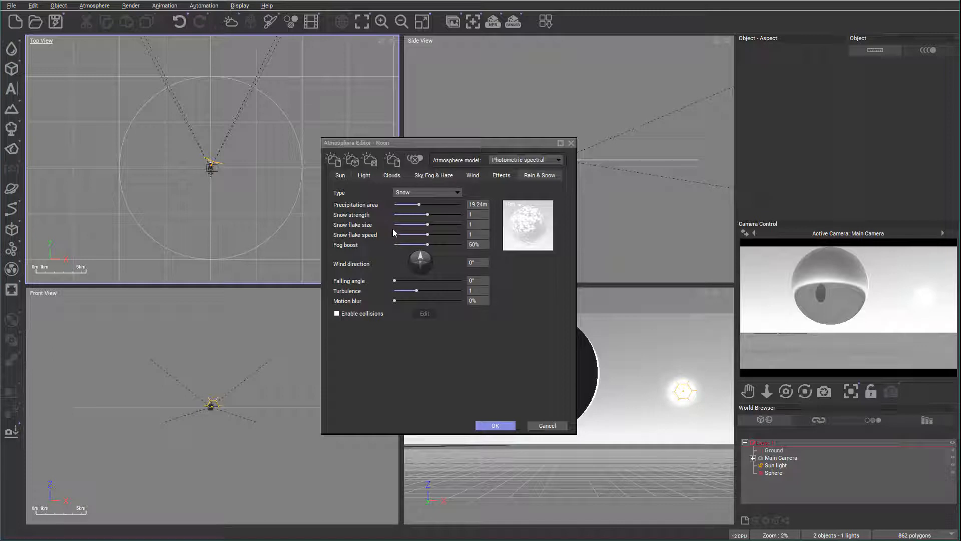
right_click(537, 229)
left_click(545, 234)
left_click_drag(598, 142, 484, 69)
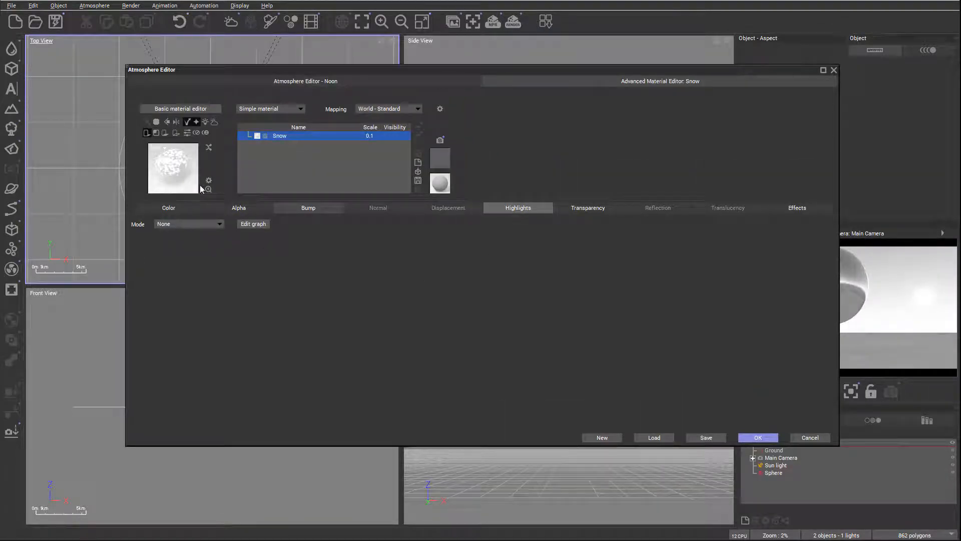
left_click(247, 207)
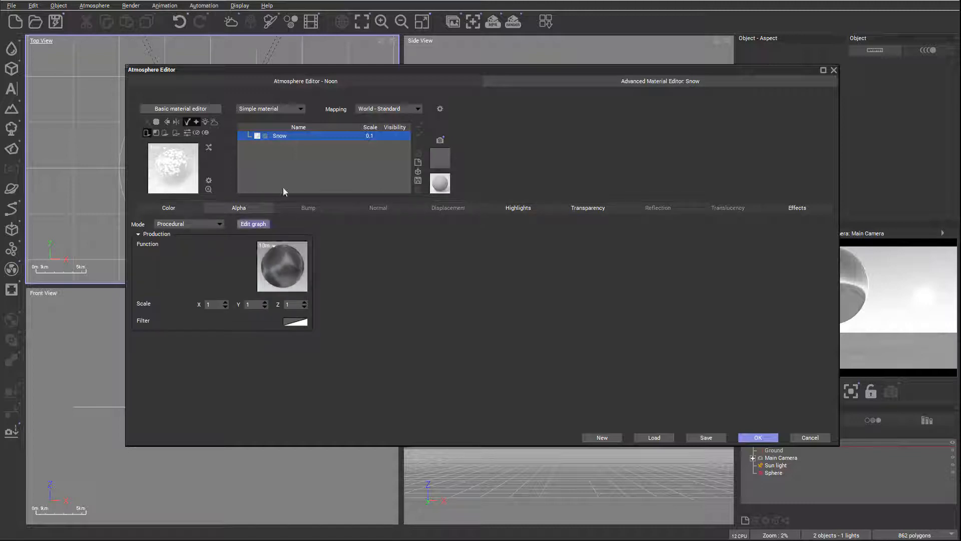
left_click(294, 80)
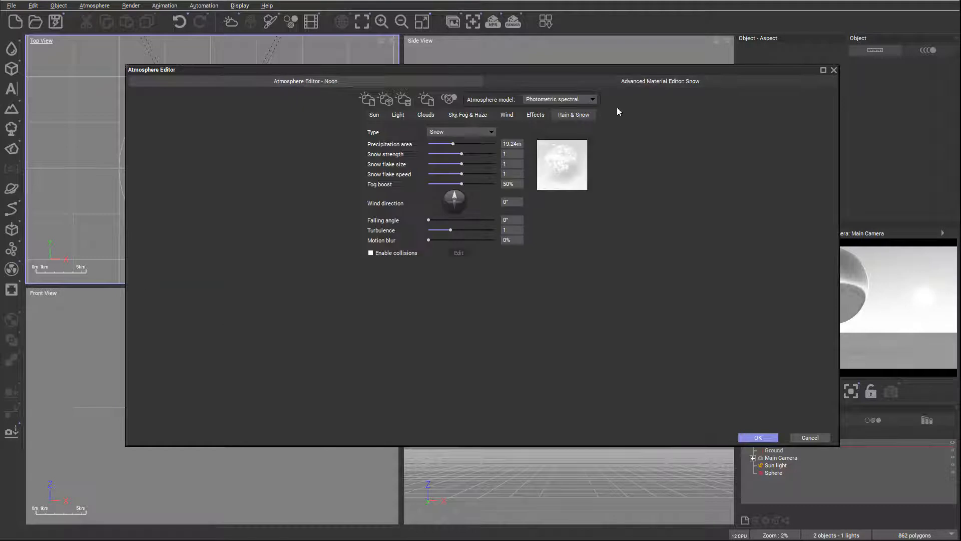
Step: Switch the precipitation type to Rain and open the raindrop material's color settings in the advanced material editor
left_click_drag(575, 70, 565, 117)
left_click(465, 178)
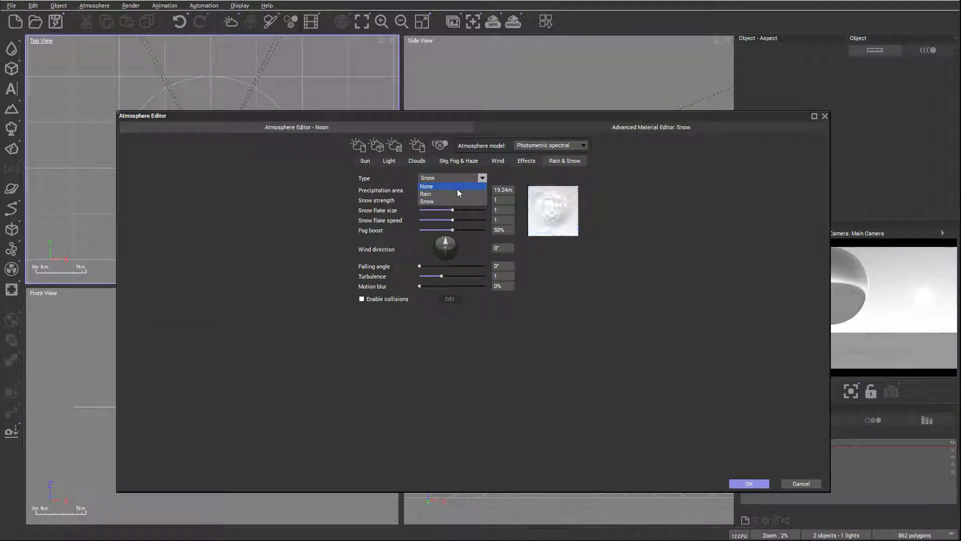
left_click(457, 193)
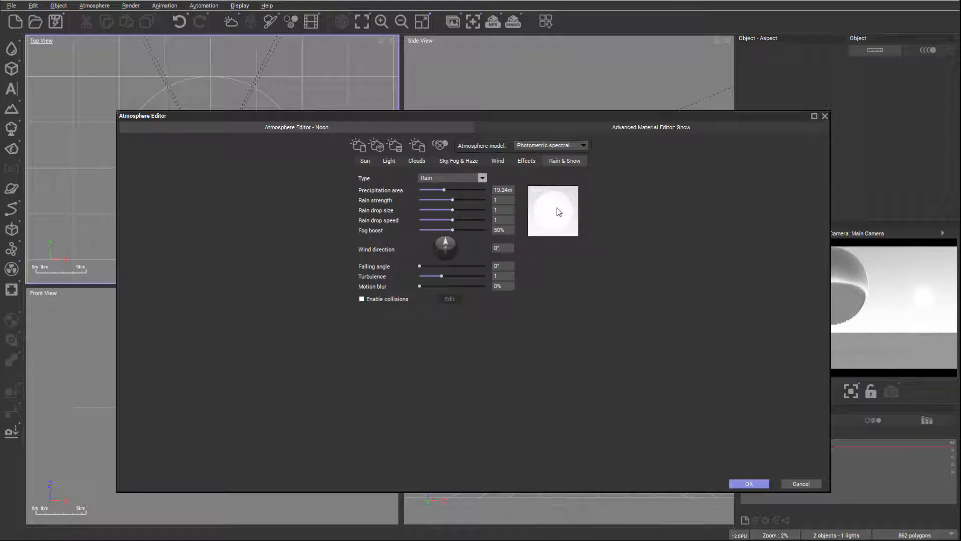
right_click(559, 211)
left_click(597, 212)
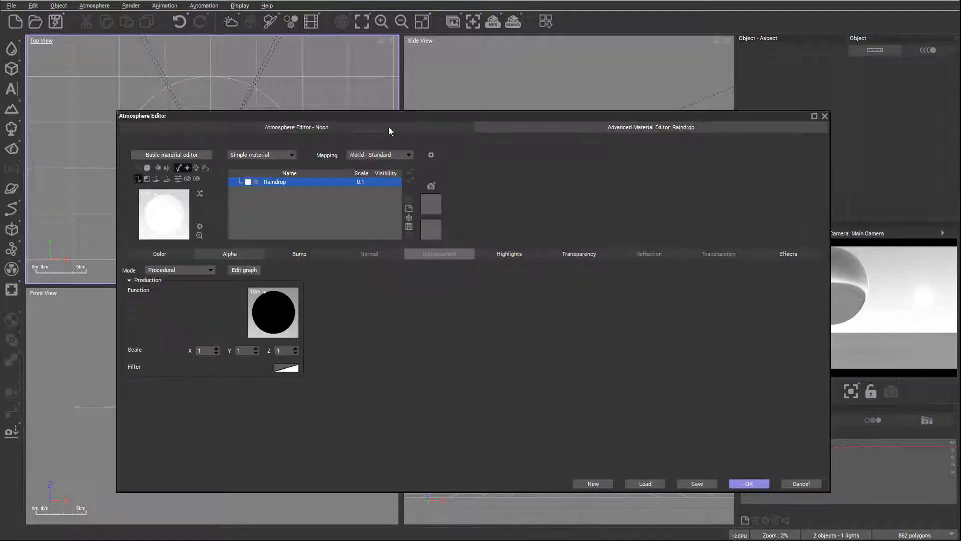
left_click(135, 252)
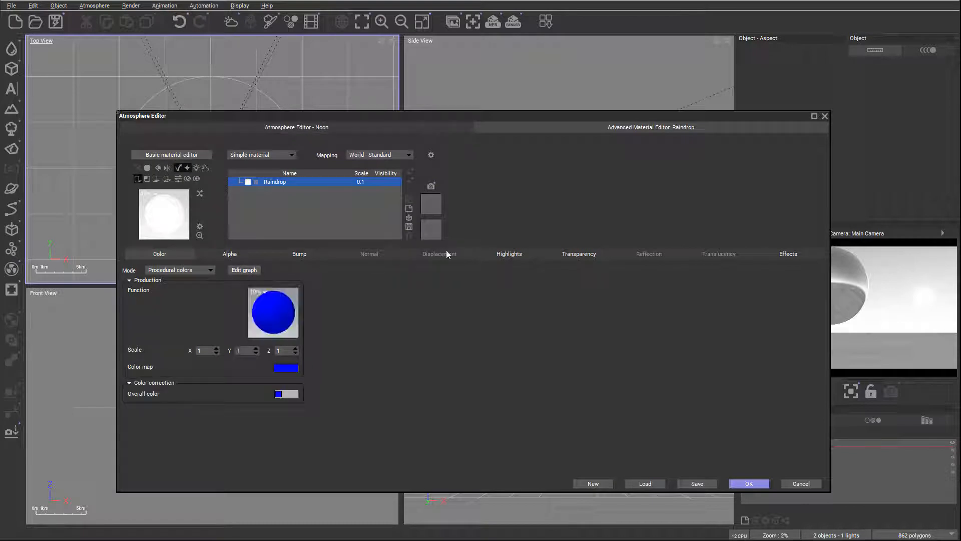
Step: Set the raindrop material's transparency refraction index to 1.3 and return to the atmosphere's precipitation settings
left_click(556, 255)
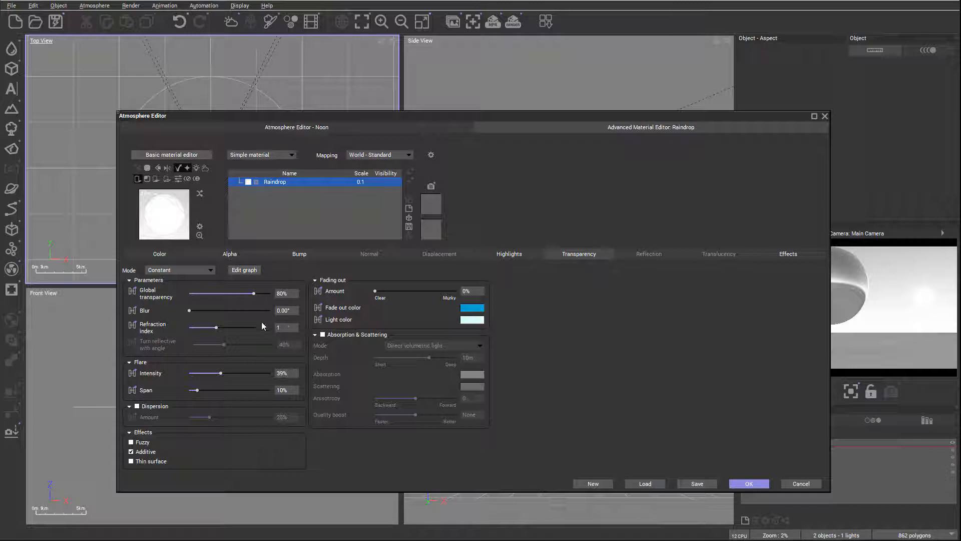
left_click(281, 326)
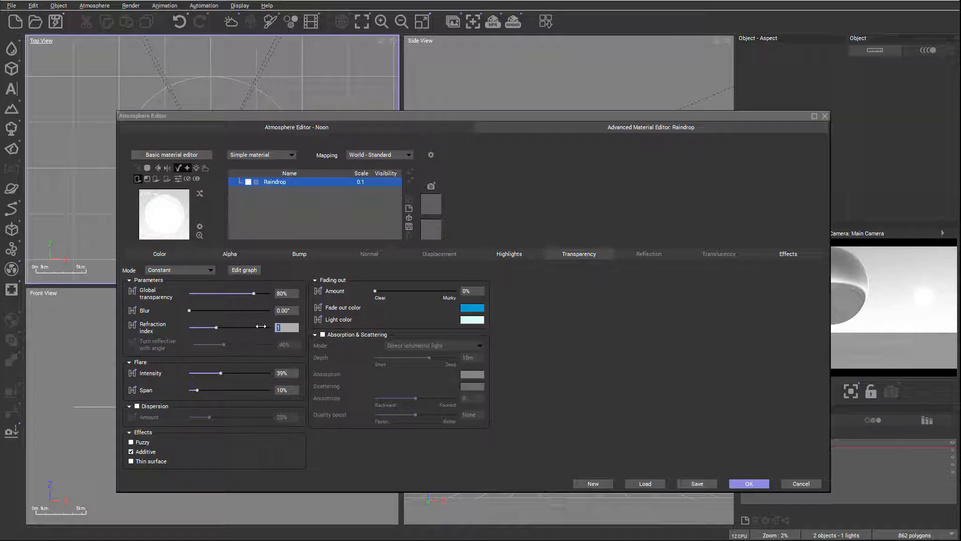
type("1.3")
key("Return")
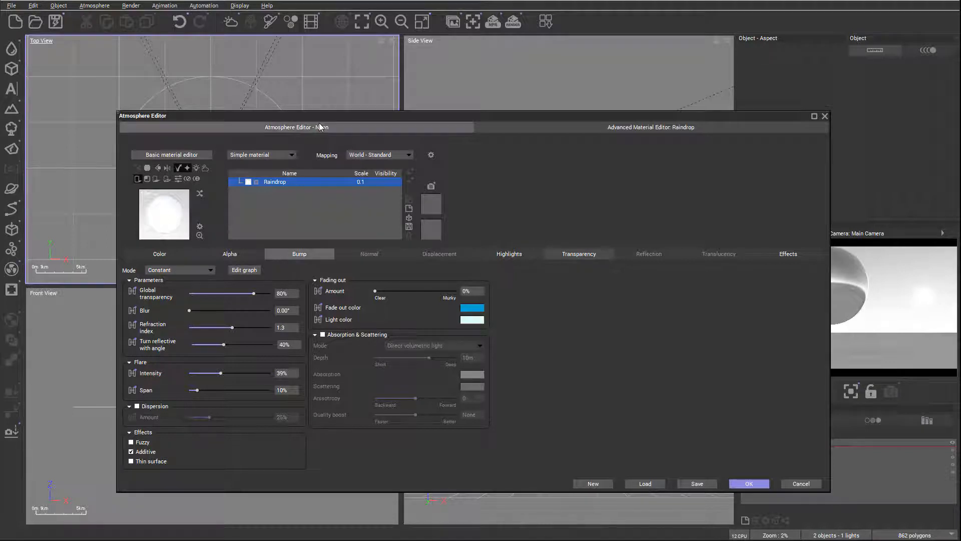
left_click(294, 127)
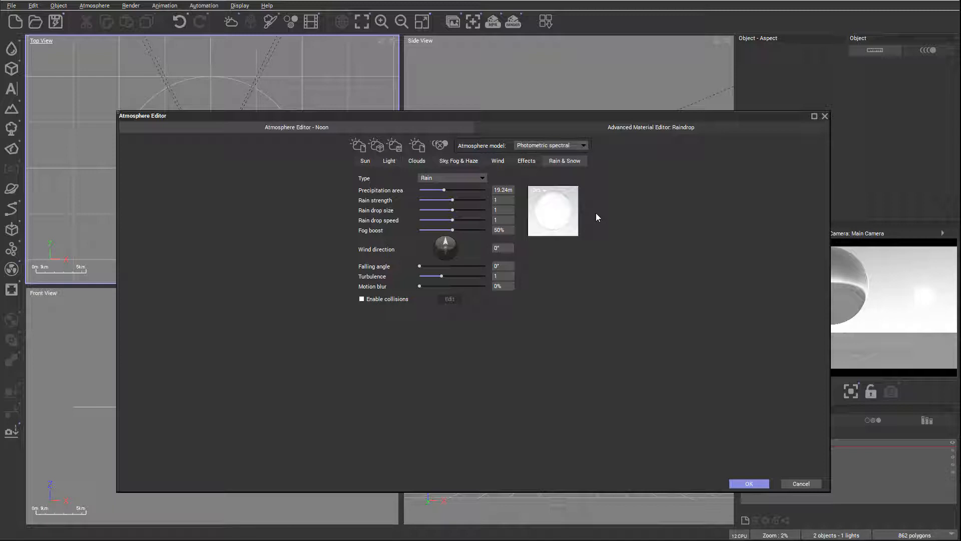
Step: Set the precipitation type to Snow, review the snow material's color settings and return to the precipitation settings
left_click(463, 176)
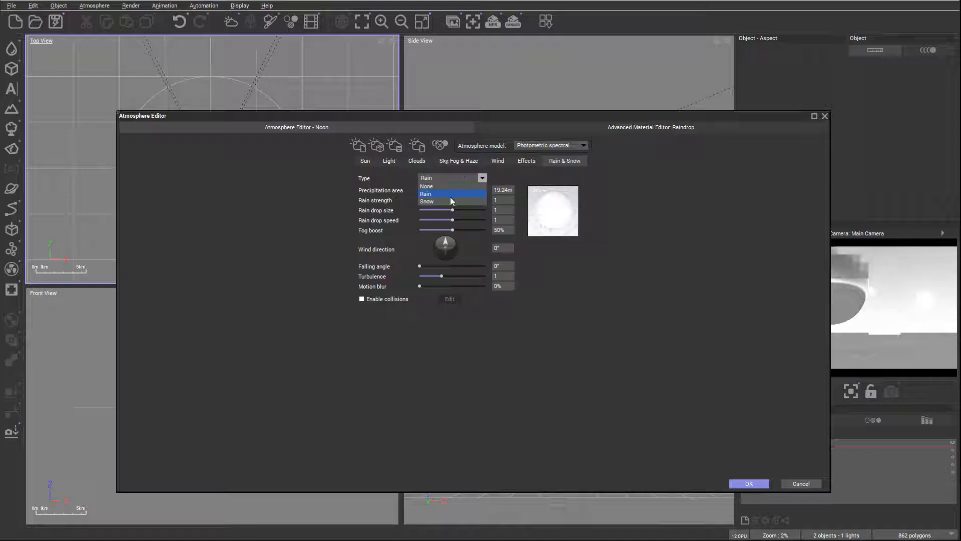
left_click(440, 191)
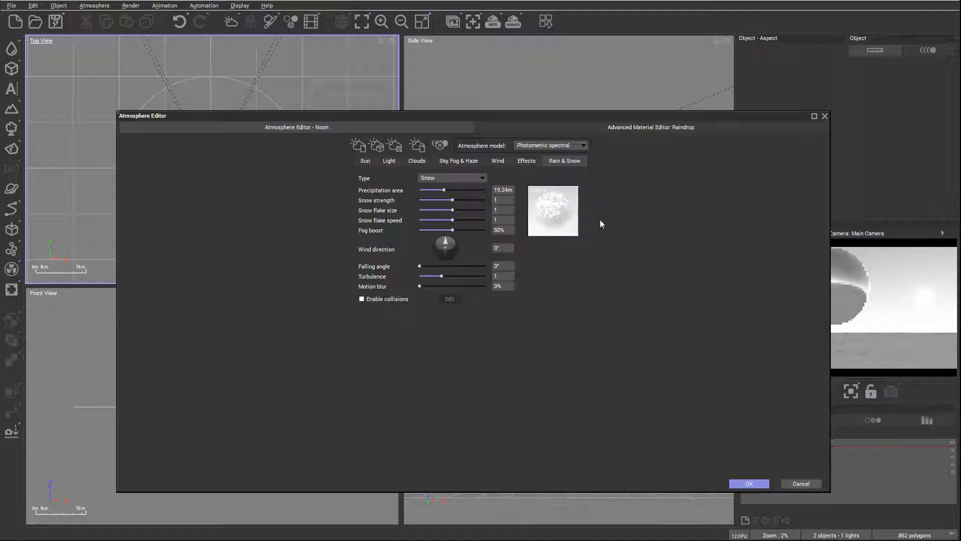
right_click(552, 210)
left_click(577, 222)
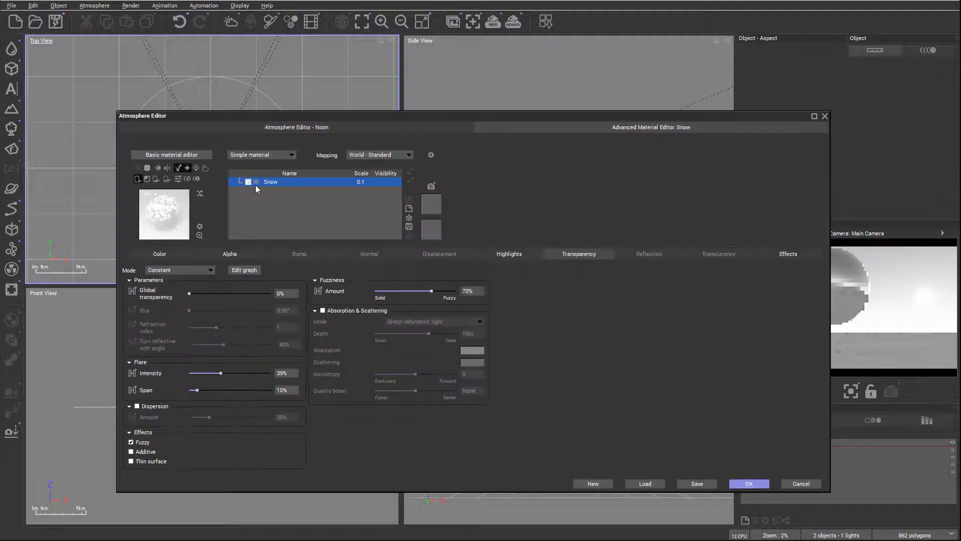
left_click(174, 255)
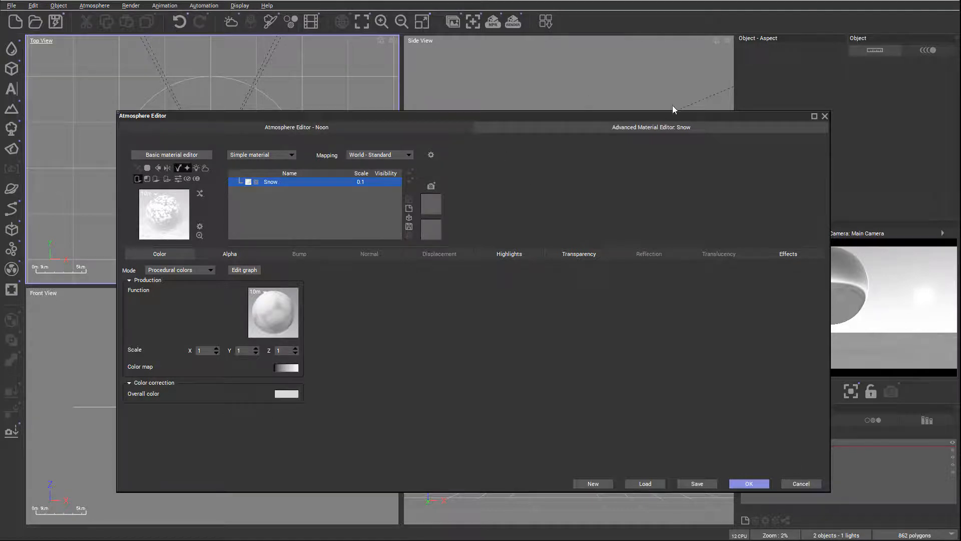
left_click(398, 124)
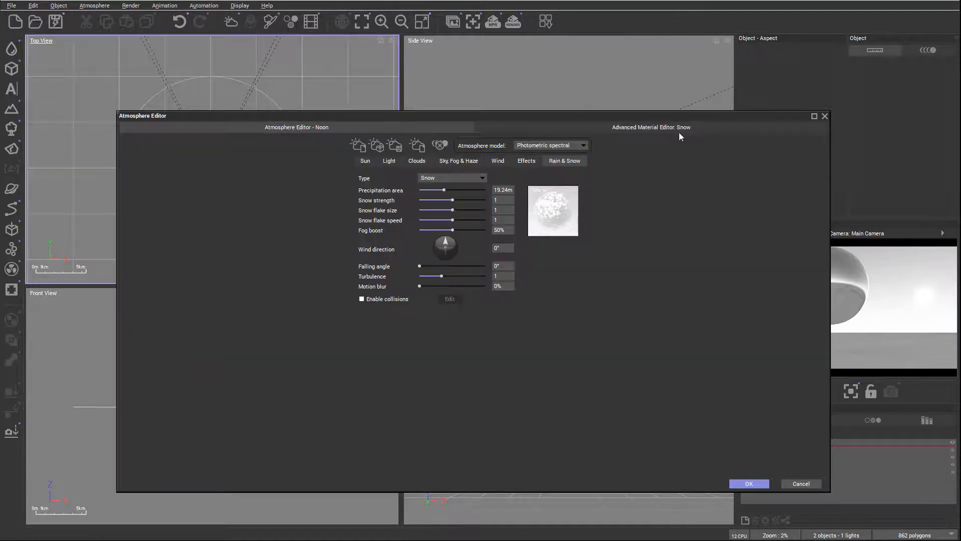